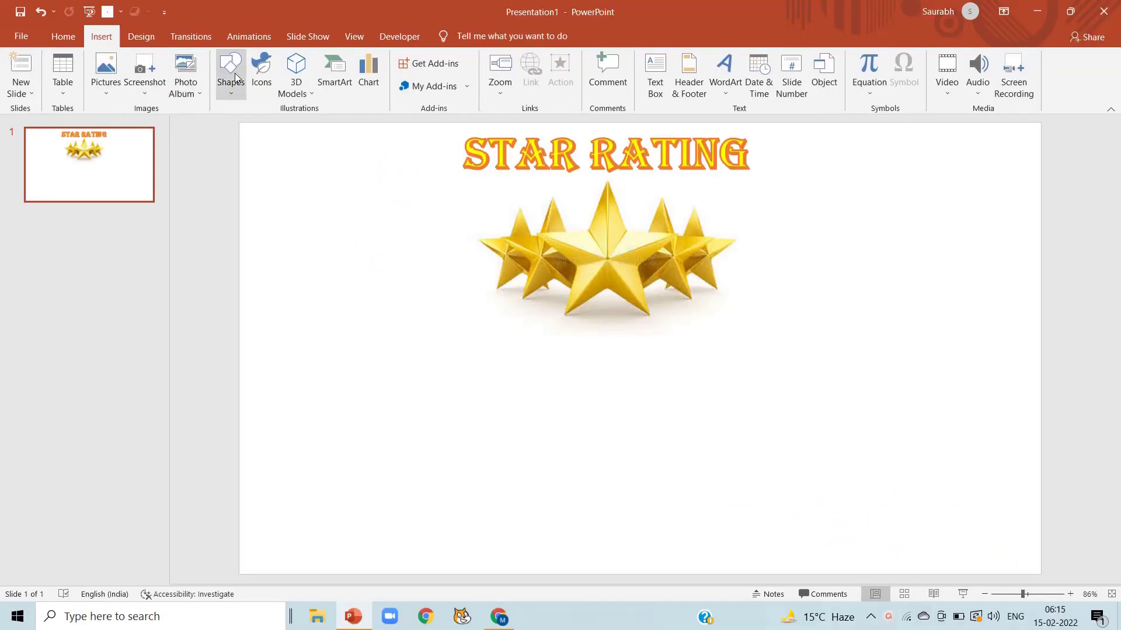
Draw a 2.71 × 2.84 cm blue five-point star below the star picture.
click(236, 76)
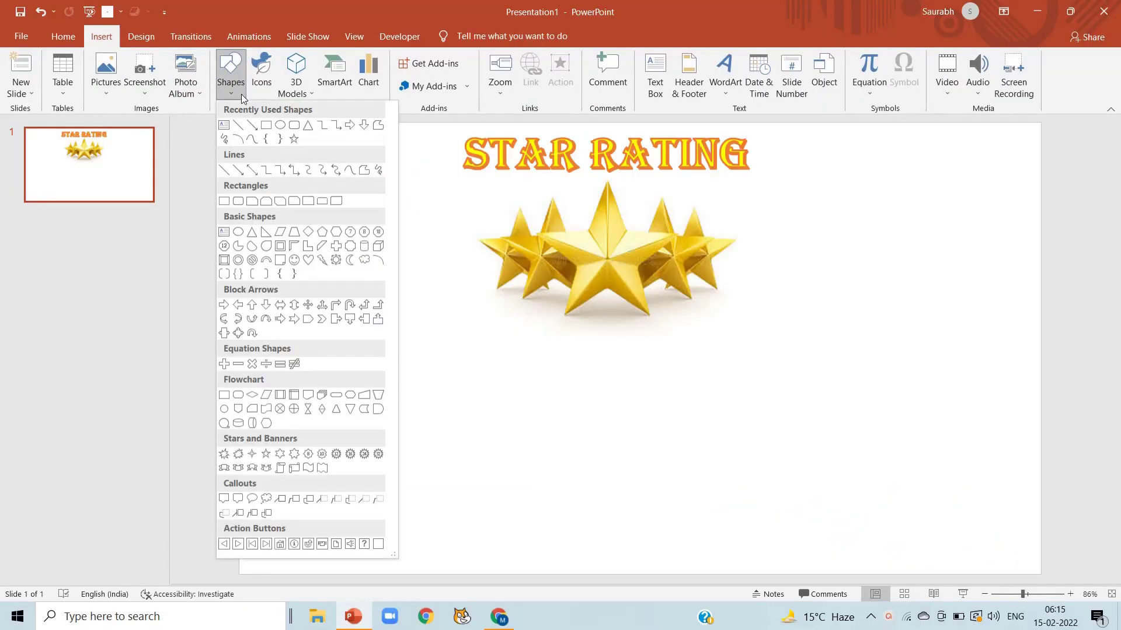
click(266, 455)
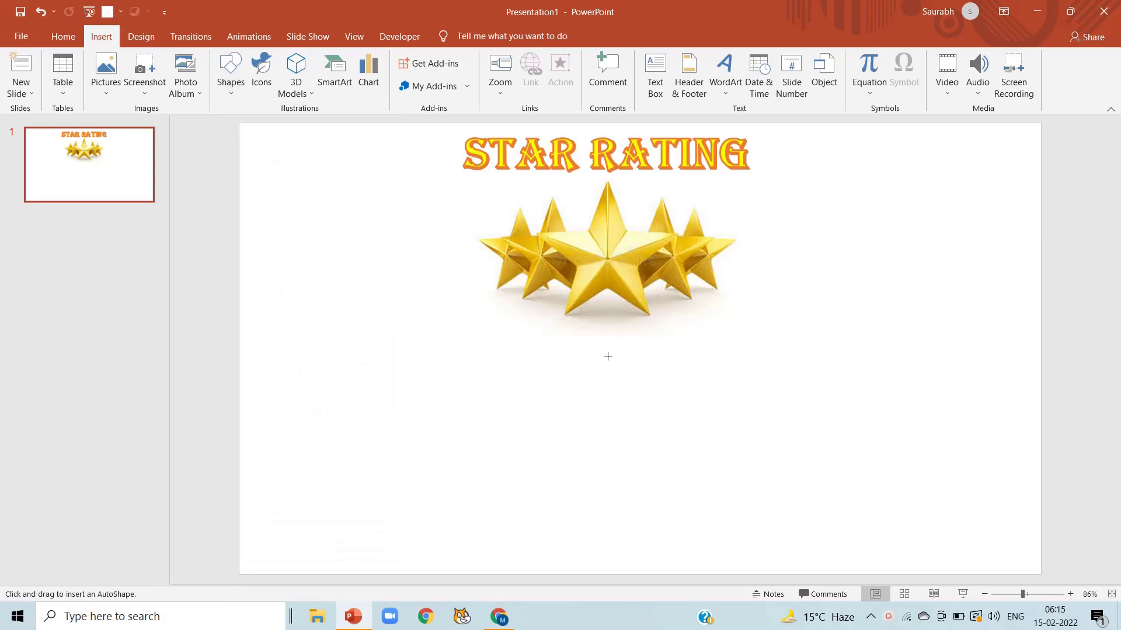
drag(597, 379, 627, 418)
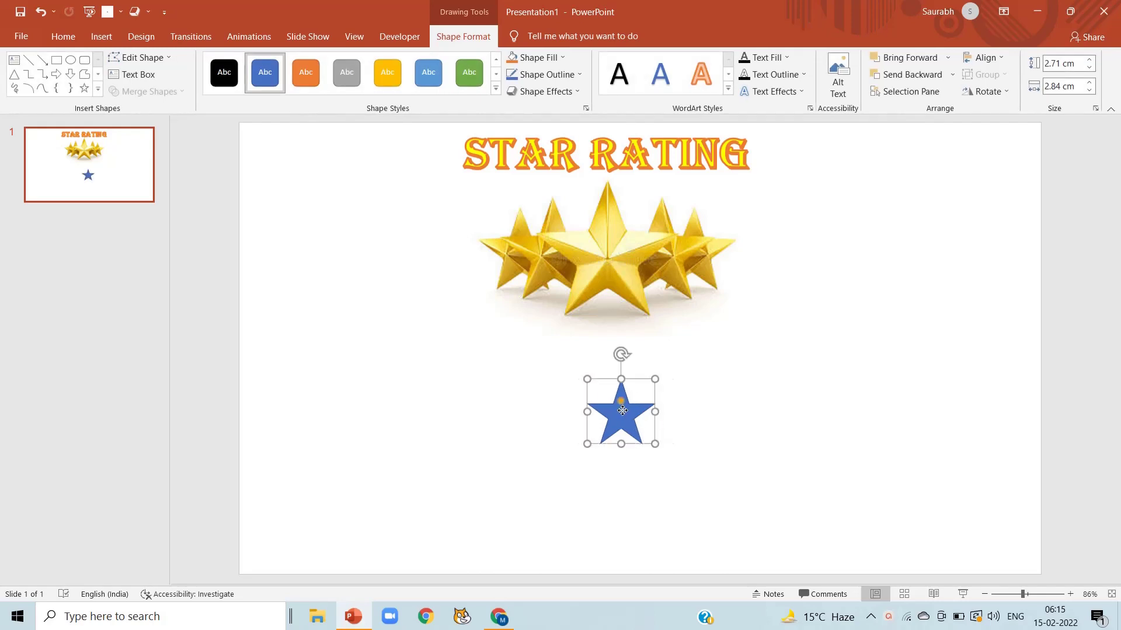
Copy the star into an evenly spaced row of five blue stars.
key(ctrl+c)
key(ctrl+v)
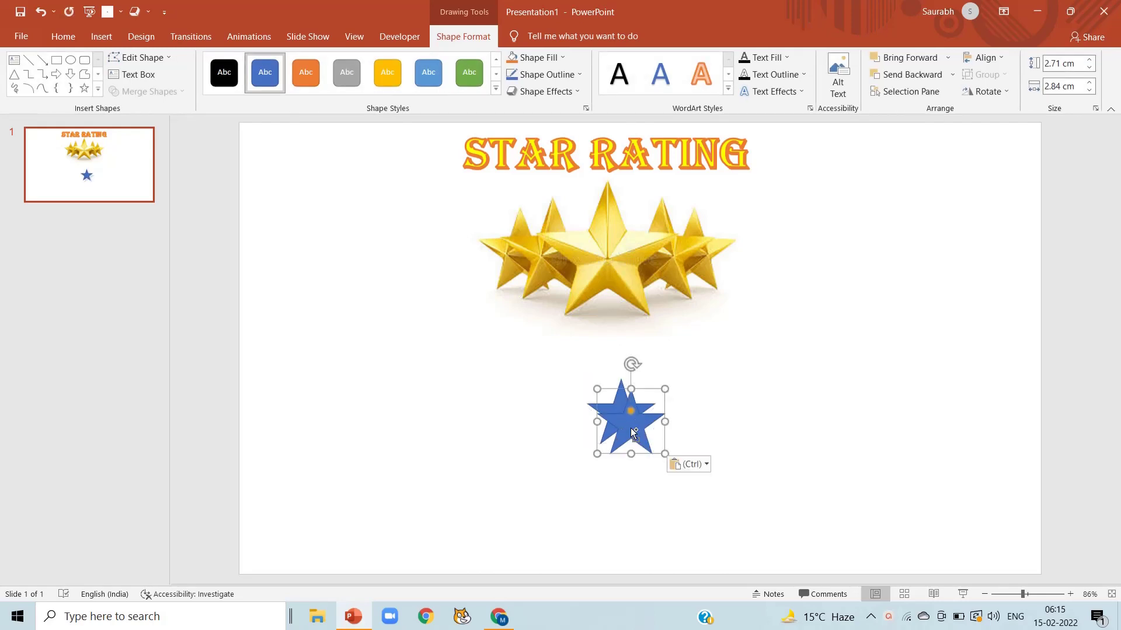
drag(616, 417, 775, 429)
key(ctrl+v)
key(ctrl+v)
drag(638, 419, 860, 413)
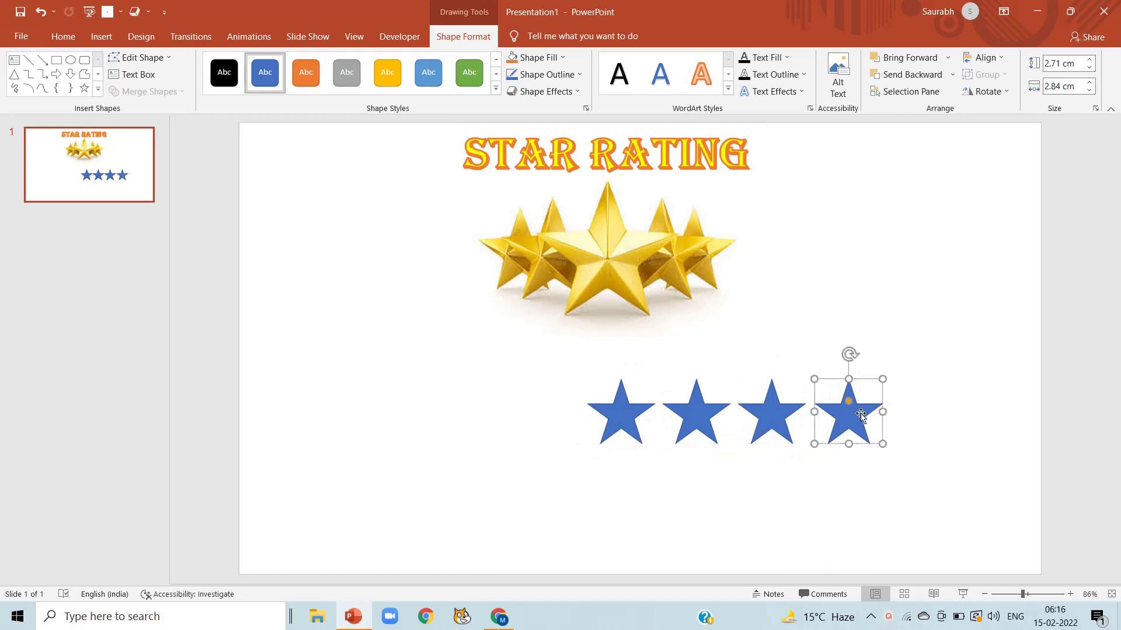
key(ctrl+v)
drag(629, 421, 939, 422)
Paste one more blue star directly beneath the first one.
click(627, 415)
key(ctrl+v)
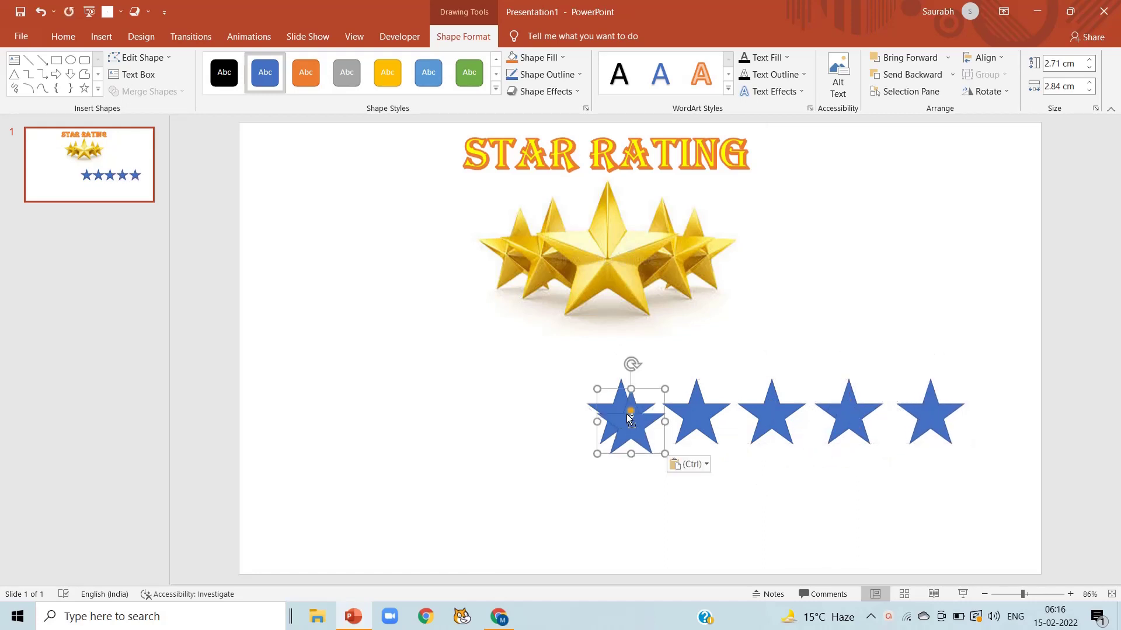
drag(627, 416, 623, 512)
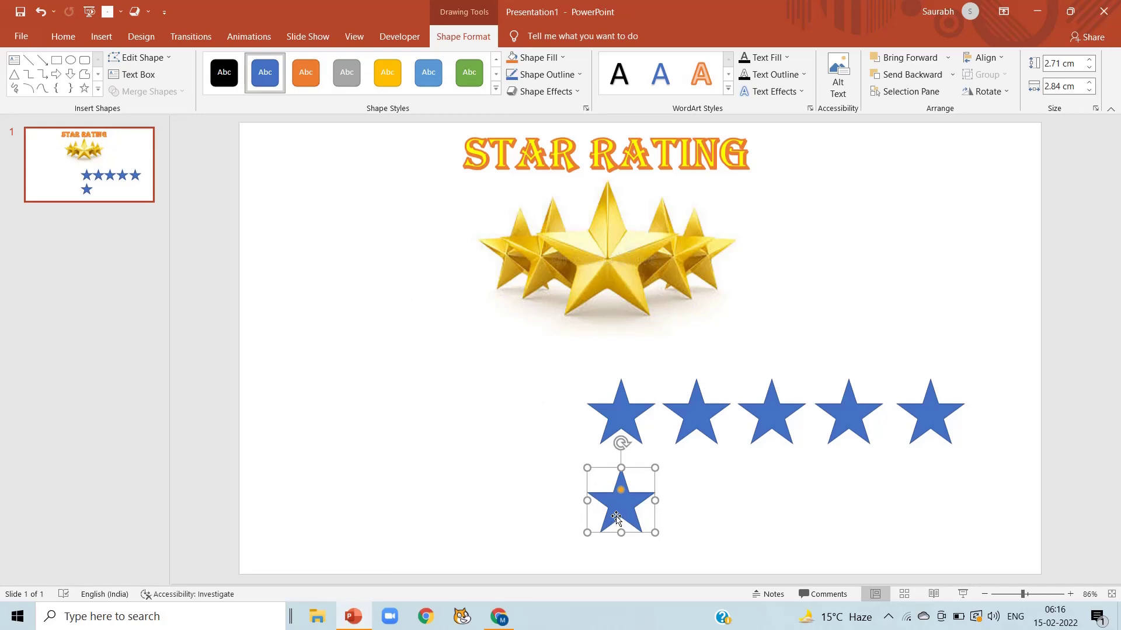
Give the lower star a gold shape style and a bevel effect.
click(394, 82)
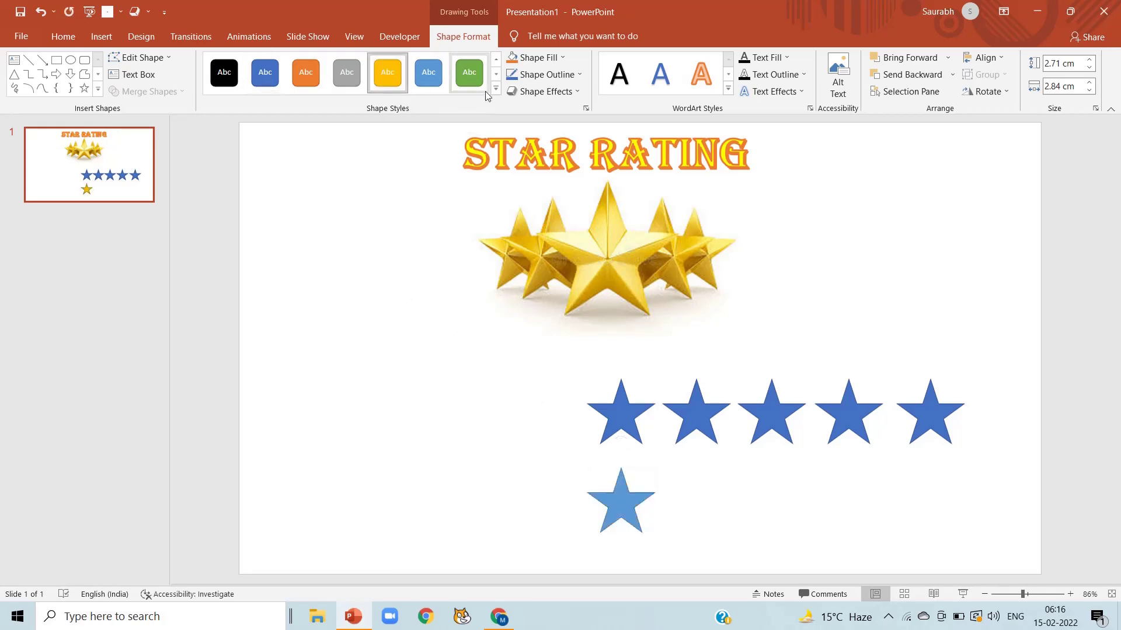
click(548, 92)
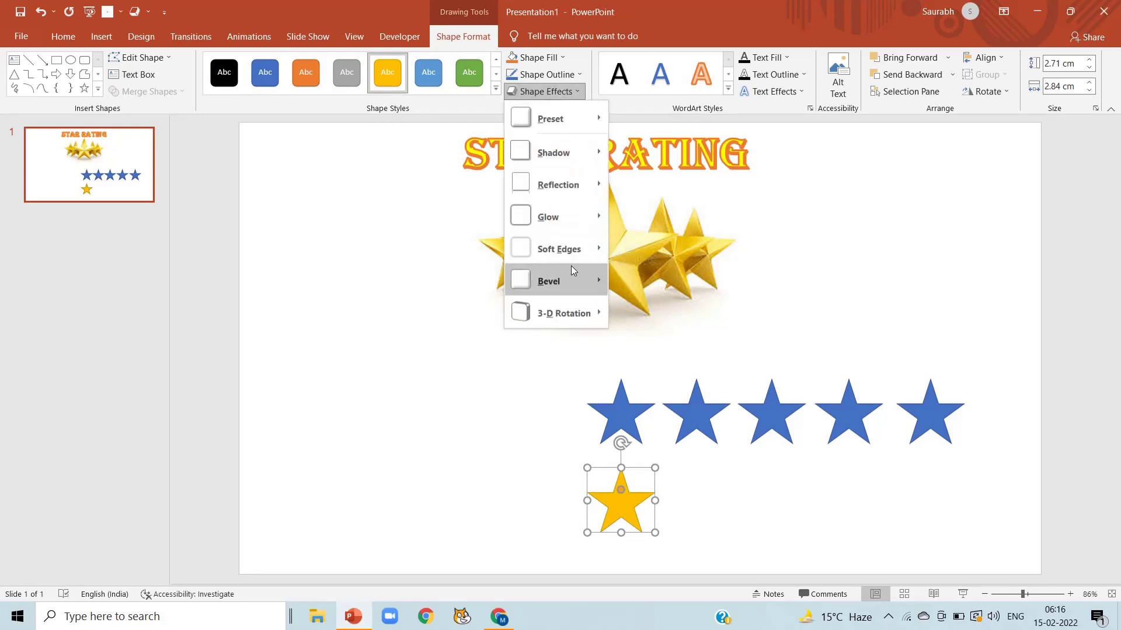
mouse_move(570, 279)
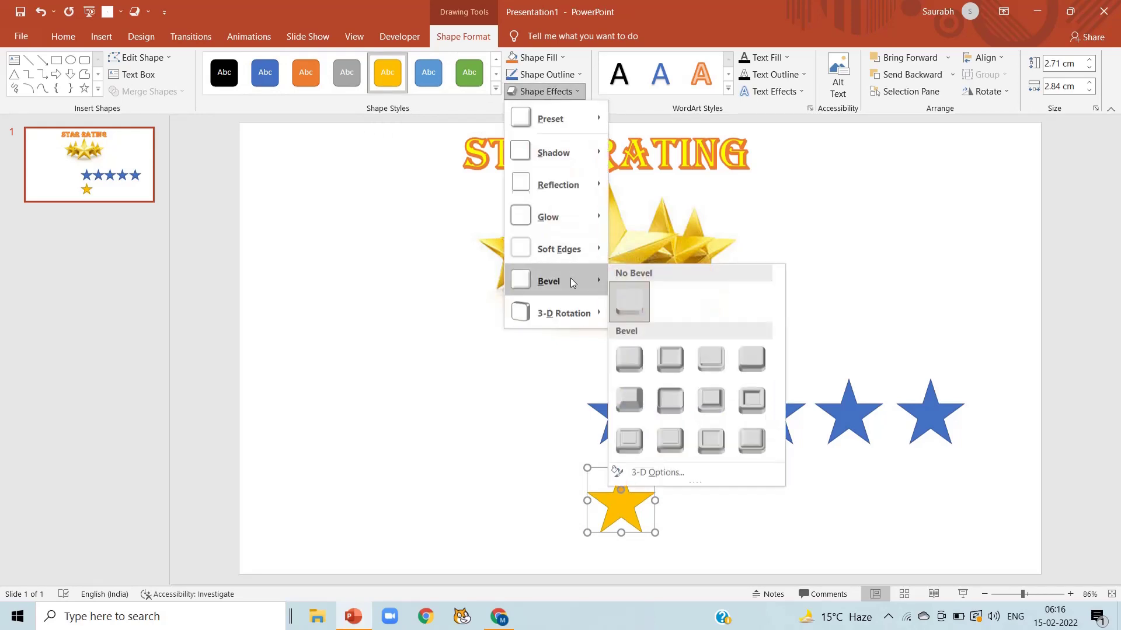
click(666, 404)
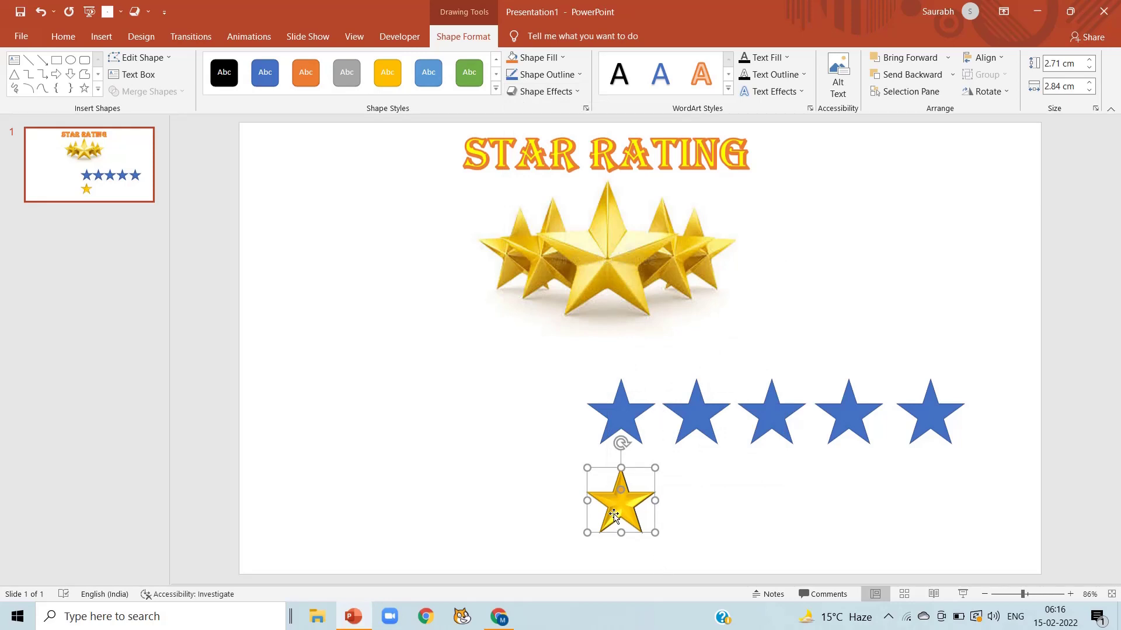
Duplicate the gold star into a row of five aligned under the blue stars.
key(ctrl+c)
key(ctrl+v)
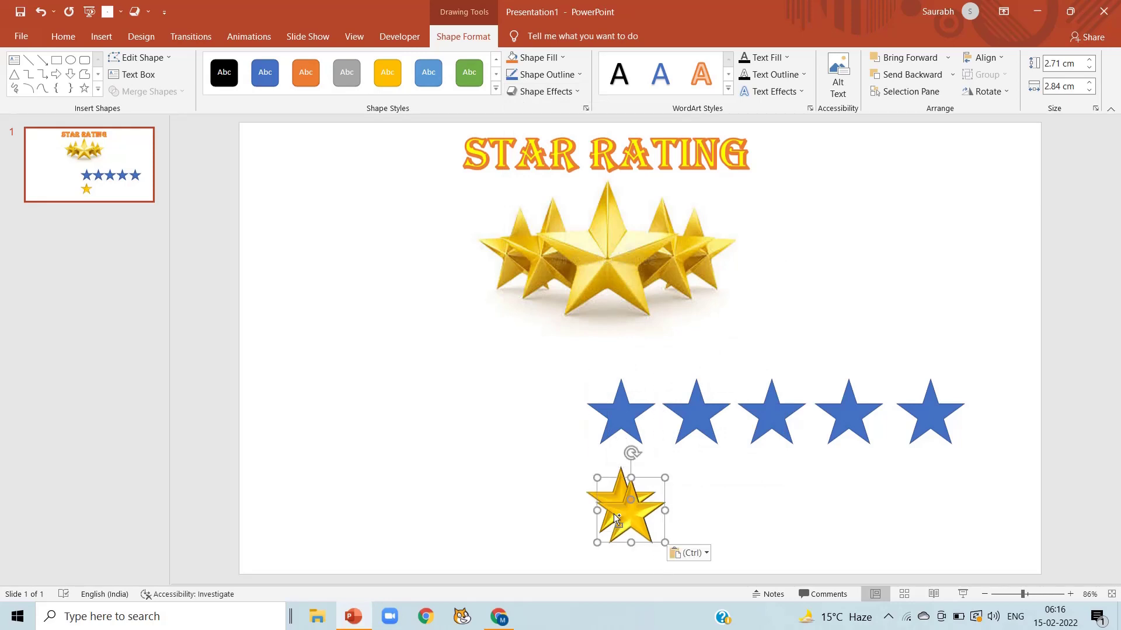
drag(617, 519, 770, 496)
key(ctrl+v)
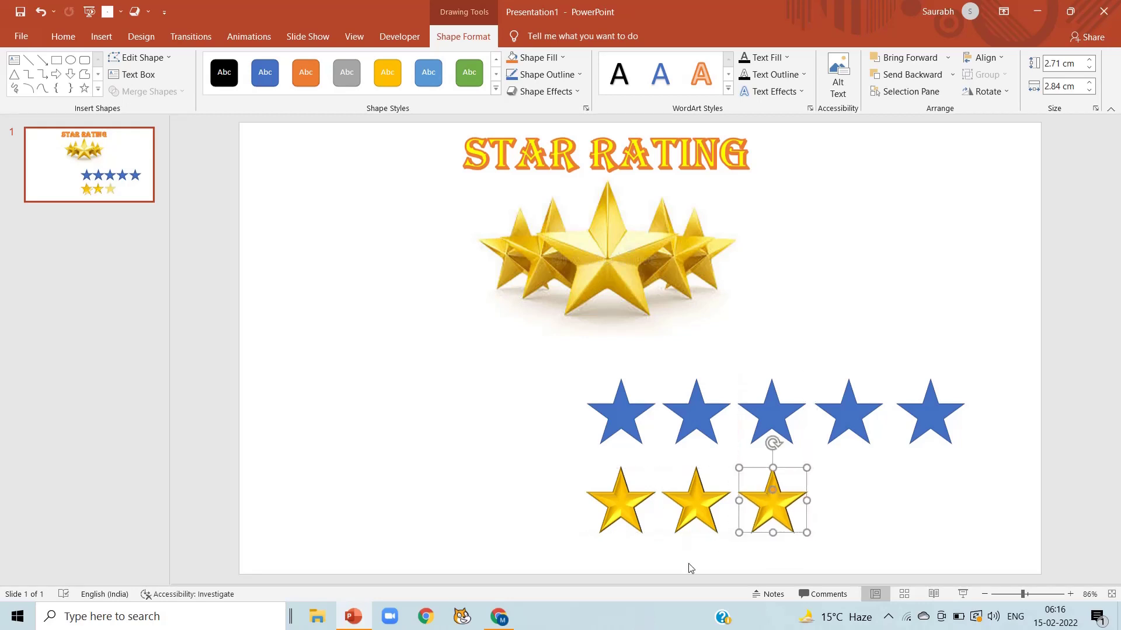
key(ctrl+v)
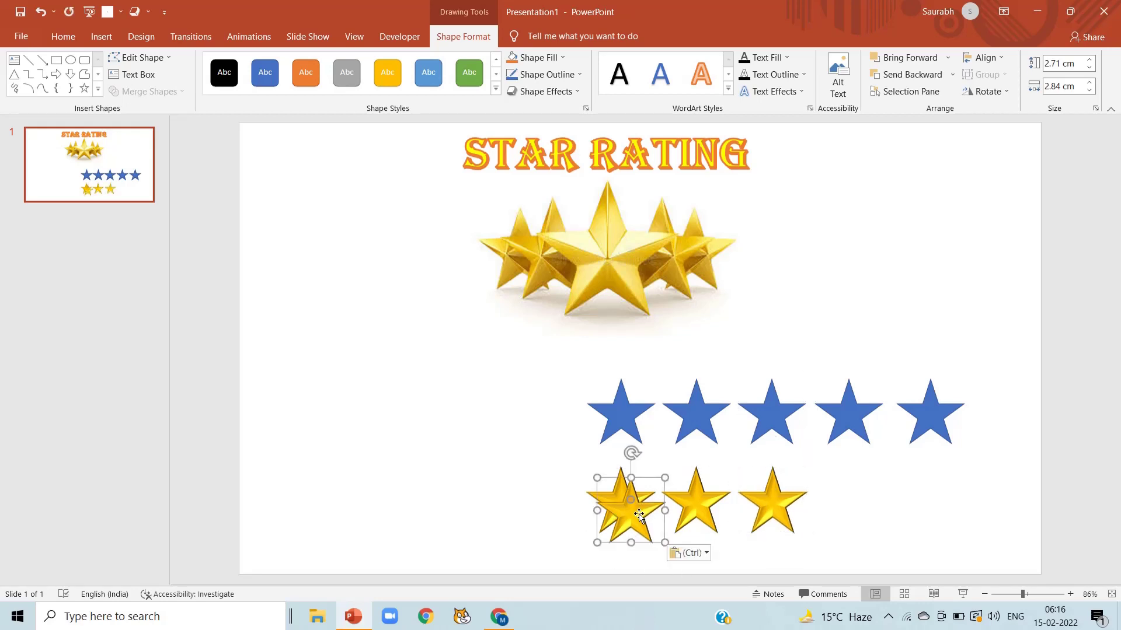
drag(639, 515, 860, 500)
key(ctrl+v)
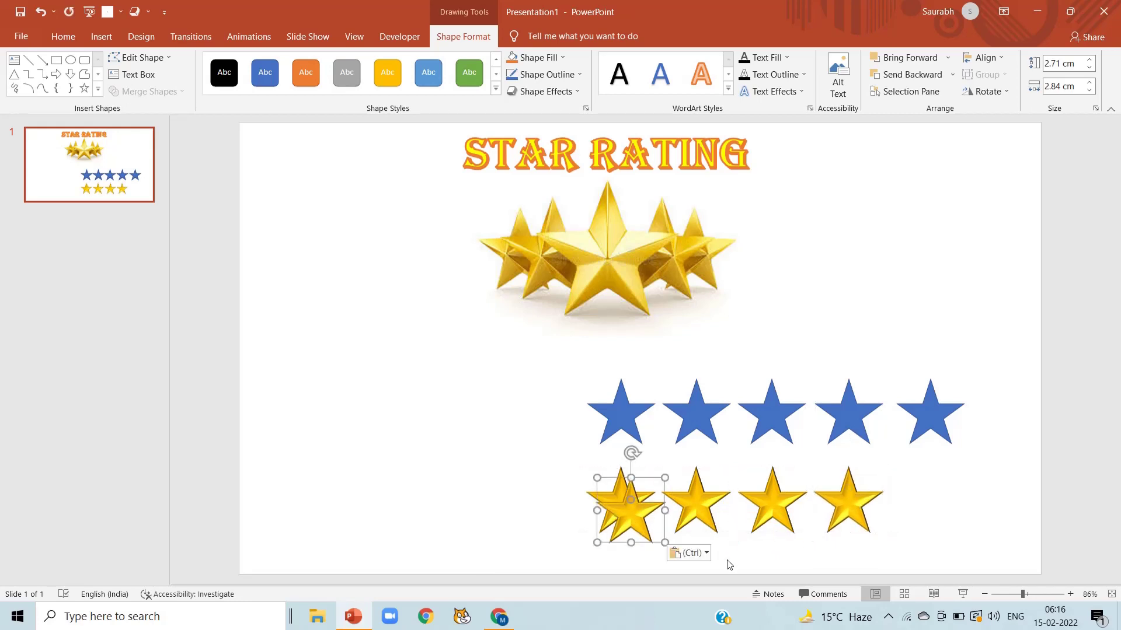
drag(637, 535, 937, 514)
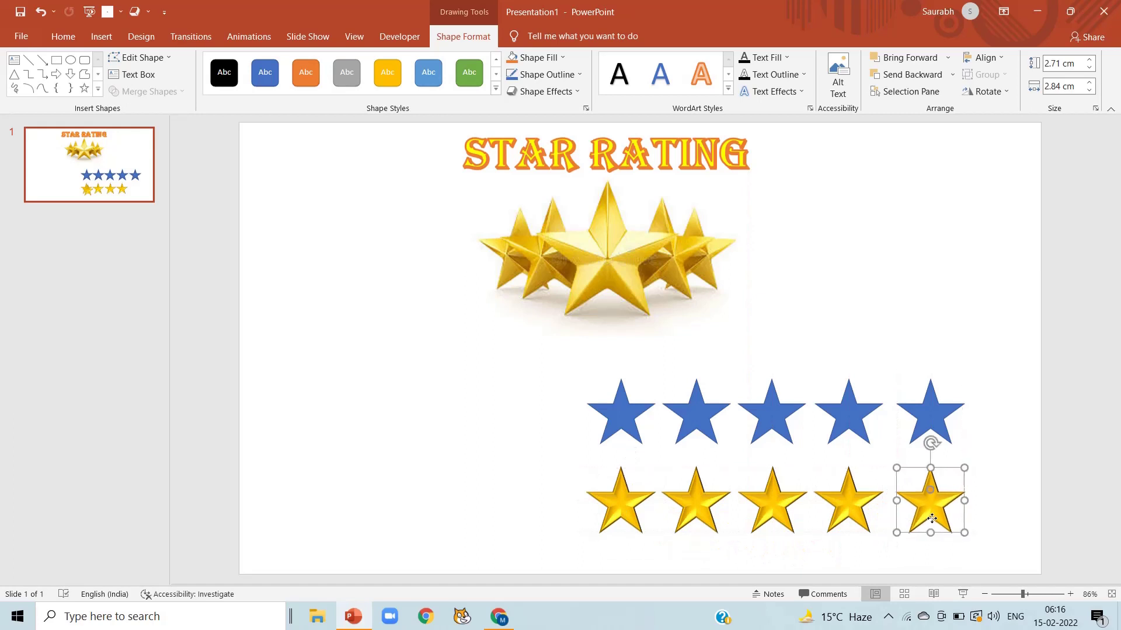
click(522, 516)
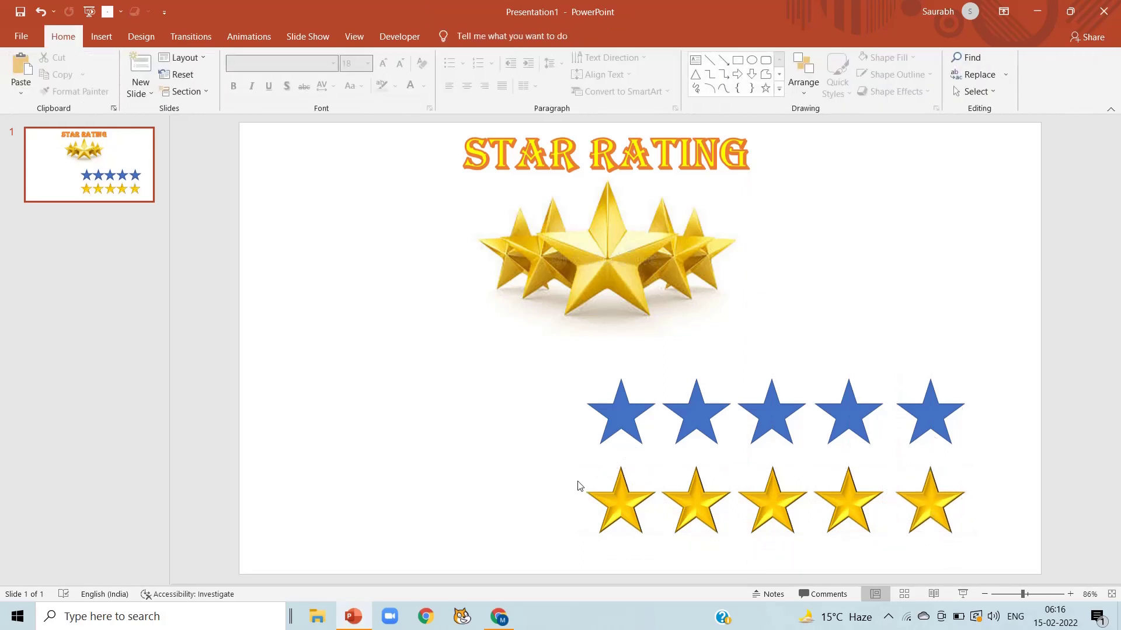
Show the Selection Pane and rename the first blue star blue1.
click(630, 420)
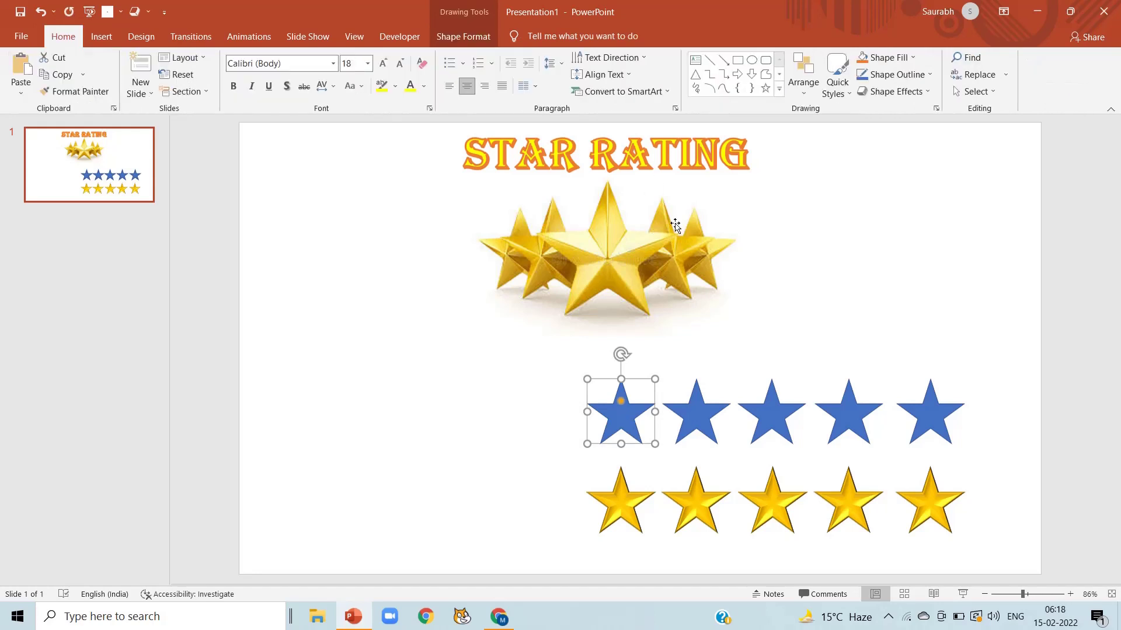
click(990, 96)
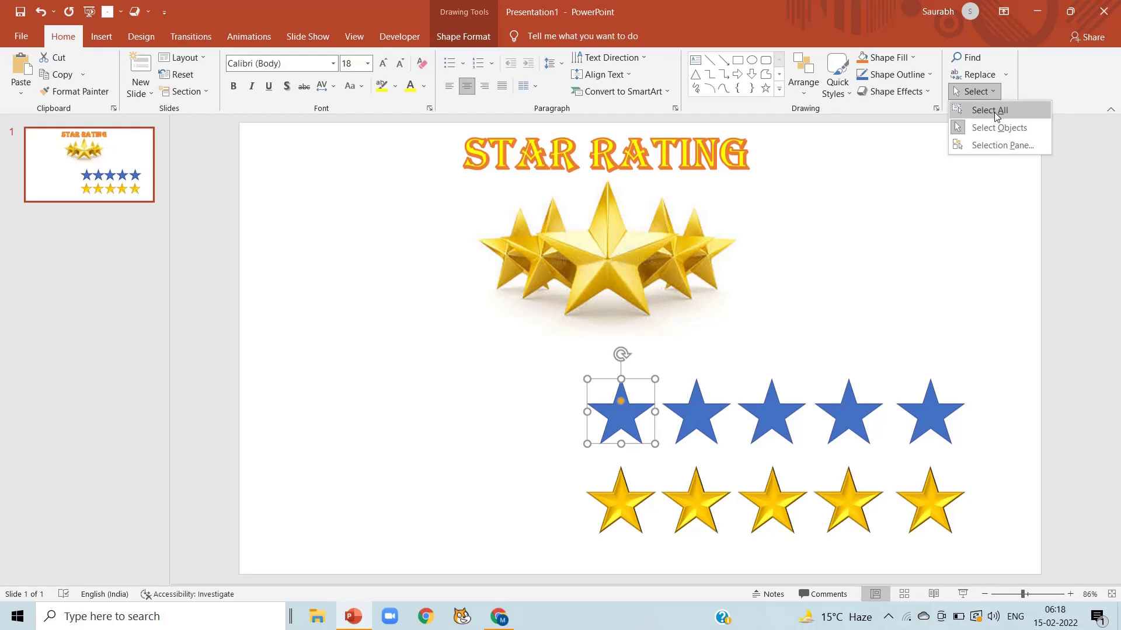
click(1015, 146)
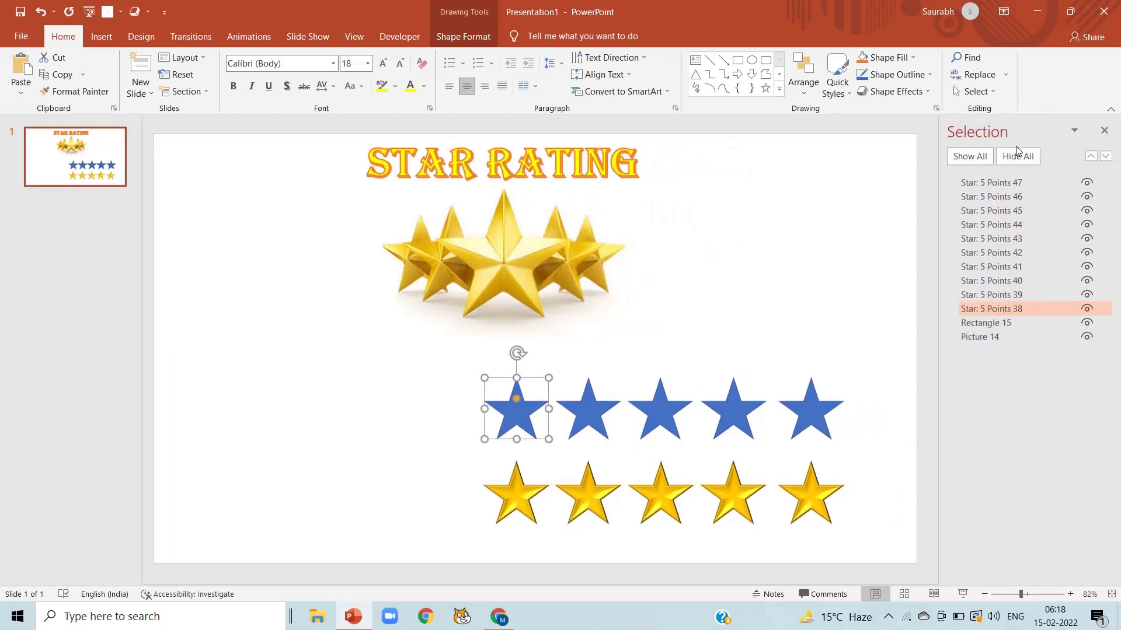
double_click(1013, 312)
key(Delete)
key(Delete)
key(Delete)
key(Delete)
key(Delete)
key(Delete)
key(Delete)
key(Delete)
key(Delete)
key(Delete)
key(Delete)
key(Delete)
key(Delete)
key(Delete)
key(Delete)
key(Delete)
key(Delete)
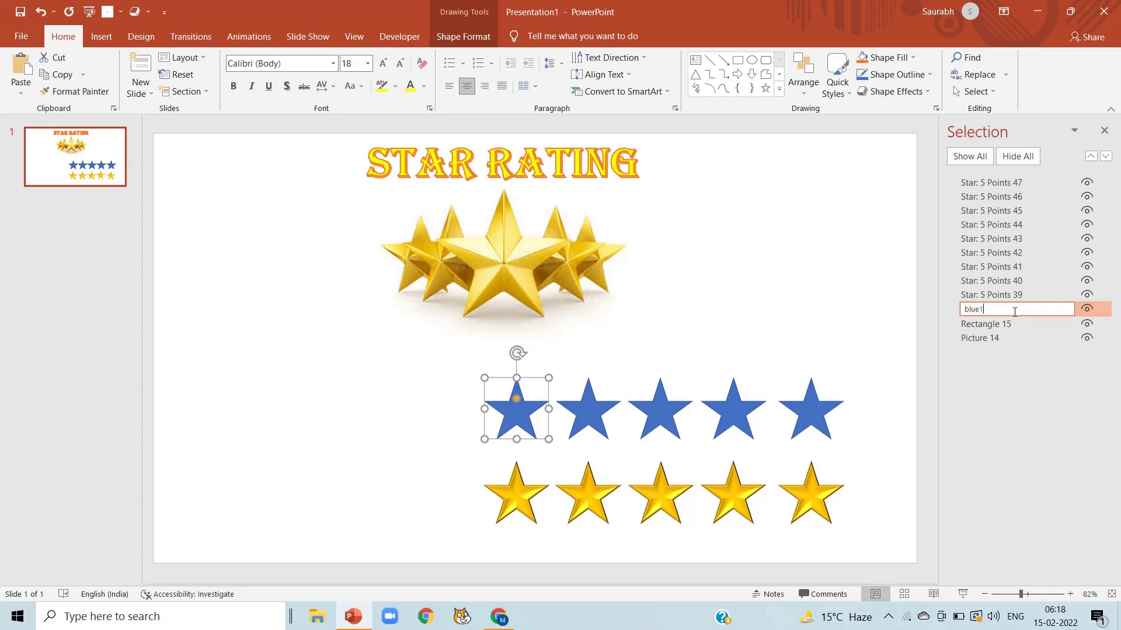
click(589, 411)
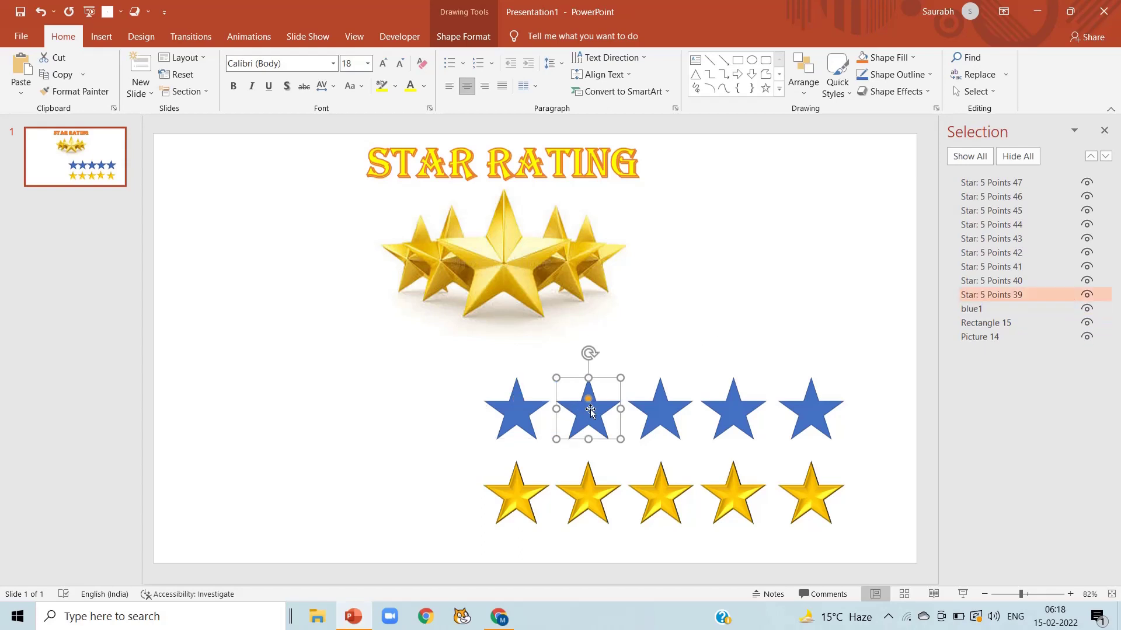
Rename the remaining blue stars blue2, blue3, blue4 and blue5.
click(1027, 290)
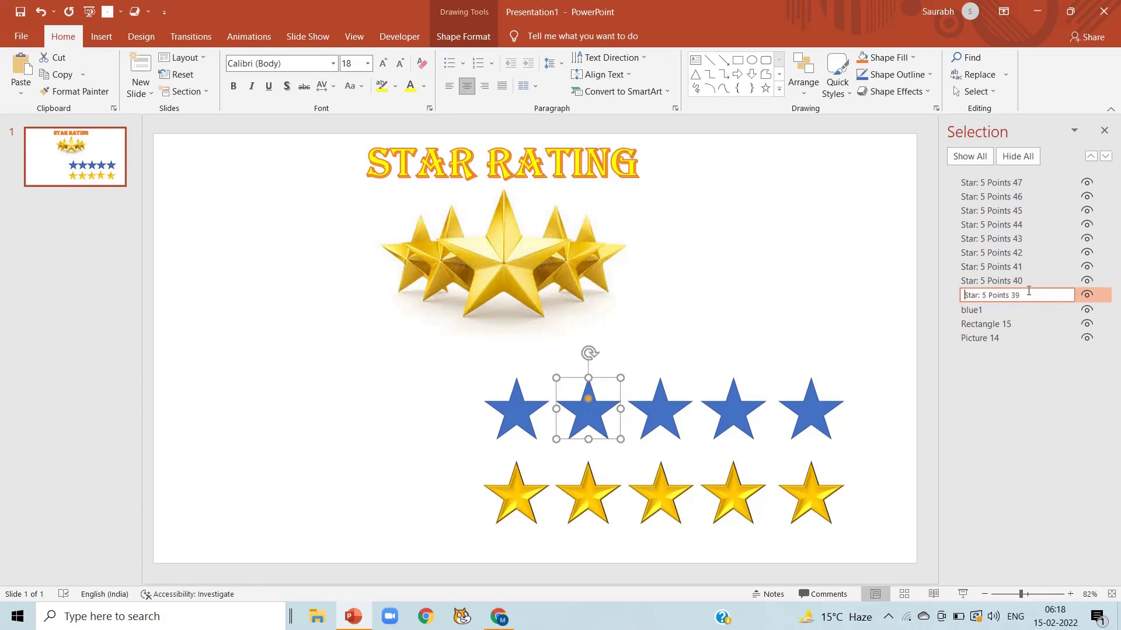
key(Delete)
key(Delete)
key(Delete)
key(Delete)
key(Delete)
key(Delete)
key(Delete)
key(Delete)
key(Delete)
key(Delete)
key(Delete)
key(Delete)
key(Delete)
key(Delete)
key(Delete)
key(Delete)
key(Delete)
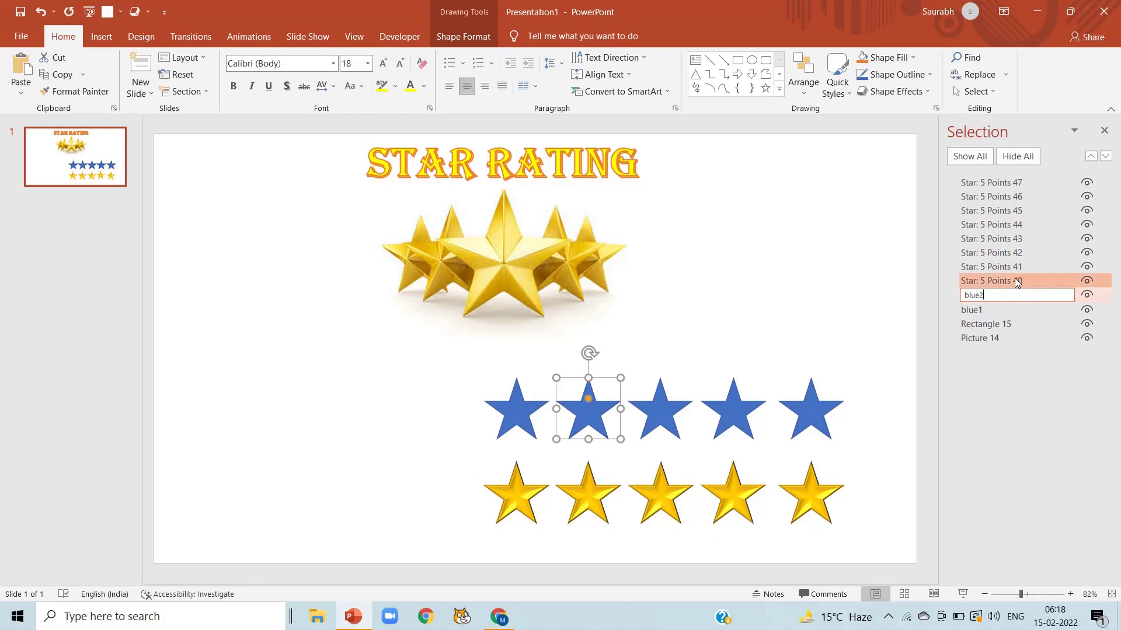
click(1016, 281)
click(1003, 280)
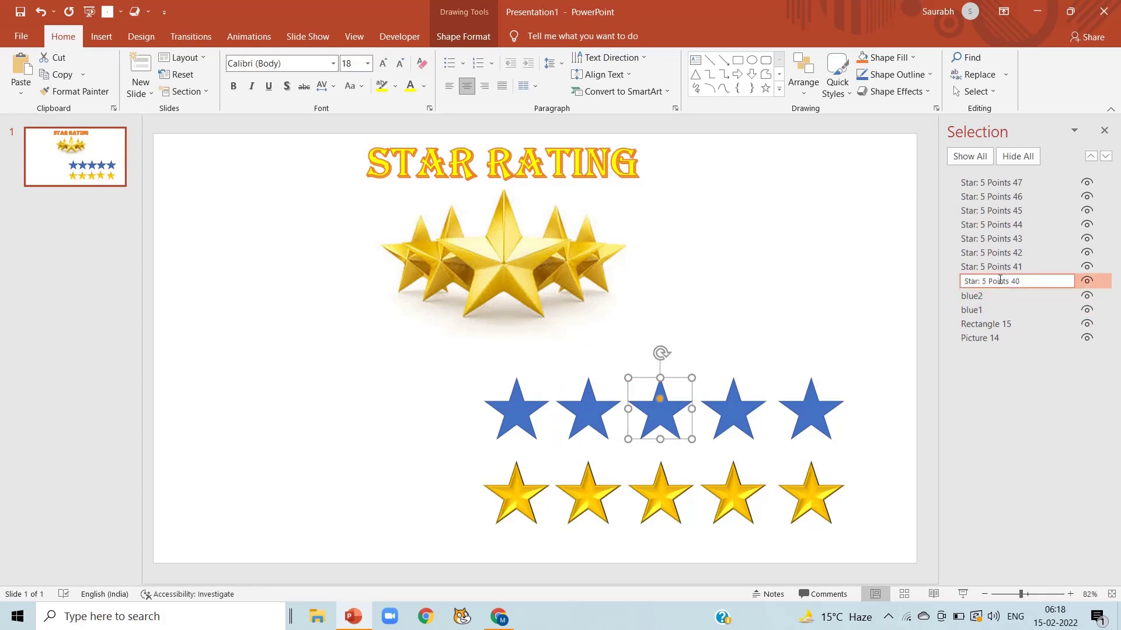
key(Delete)
key(Delete)
key(Delete)
key(Delete)
key(Delete)
key(Delete)
key(Delete)
key(Delete)
key(Delete)
key(Delete)
key(Delete)
key(Delete)
key(Delete)
key(Delete)
key(Delete)
key(Delete)
click(1004, 267)
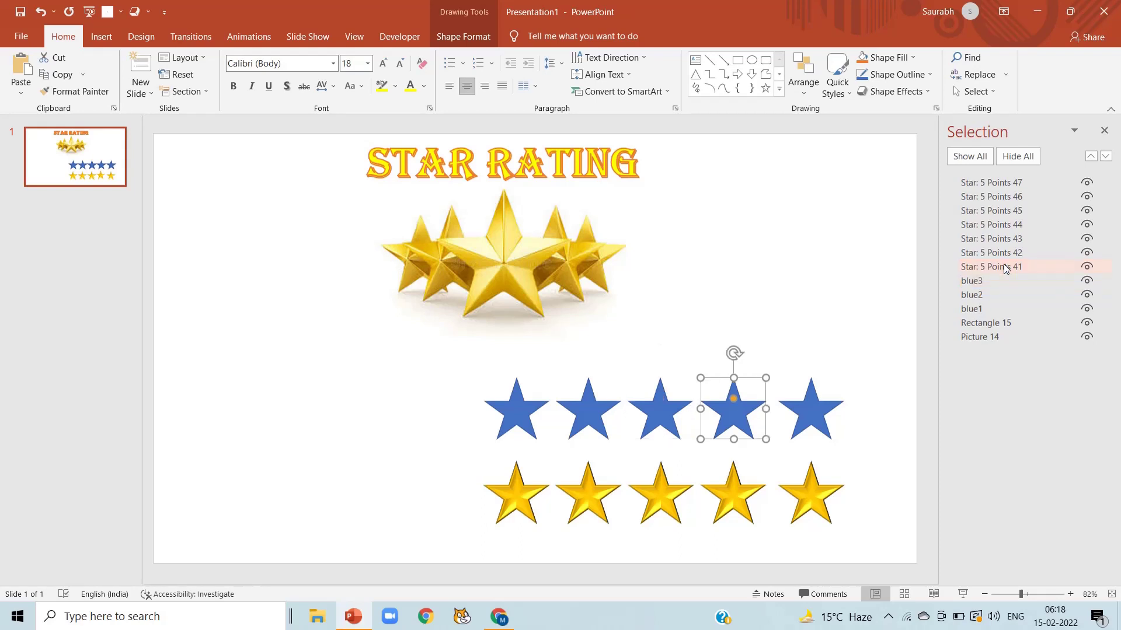
click(1005, 268)
key(Delete)
key(Delete)
key(Delete)
key(Delete)
key(Delete)
key(Delete)
key(Delete)
key(Delete)
key(Delete)
key(Delete)
key(Delete)
key(Delete)
key(Delete)
key(Delete)
key(Delete)
key(Delete)
key(Delete)
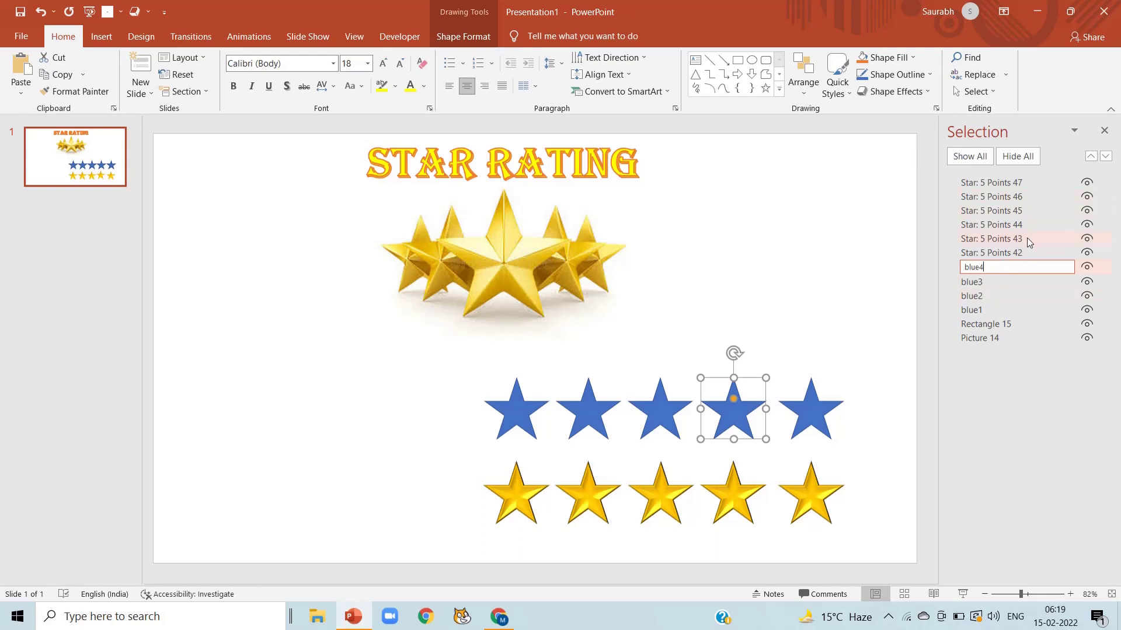
click(1014, 251)
click(1013, 251)
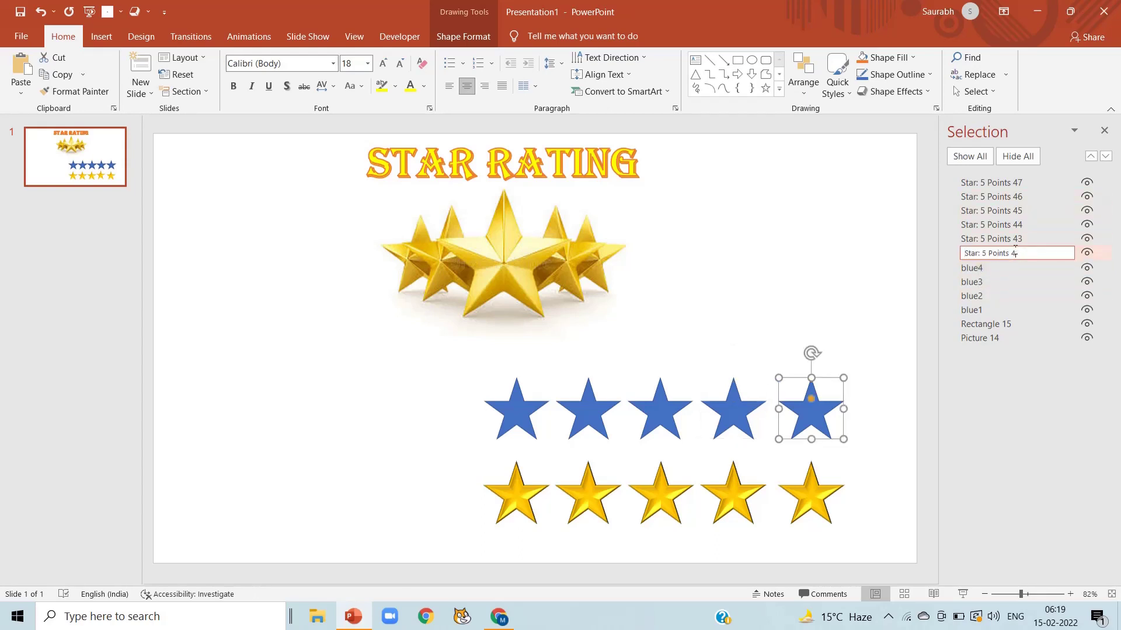
key(BackSpace)
key(BackSpace)
key(BackSpace)
key(BackSpace)
key(BackSpace)
key(BackSpace)
key(BackSpace)
key(BackSpace)
key(BackSpace)
key(BackSpace)
key(BackSpace)
key(BackSpace)
Confirm blue5 and rename the first two gold stars yellow1 and yellow2.
click(1008, 239)
click(1008, 240)
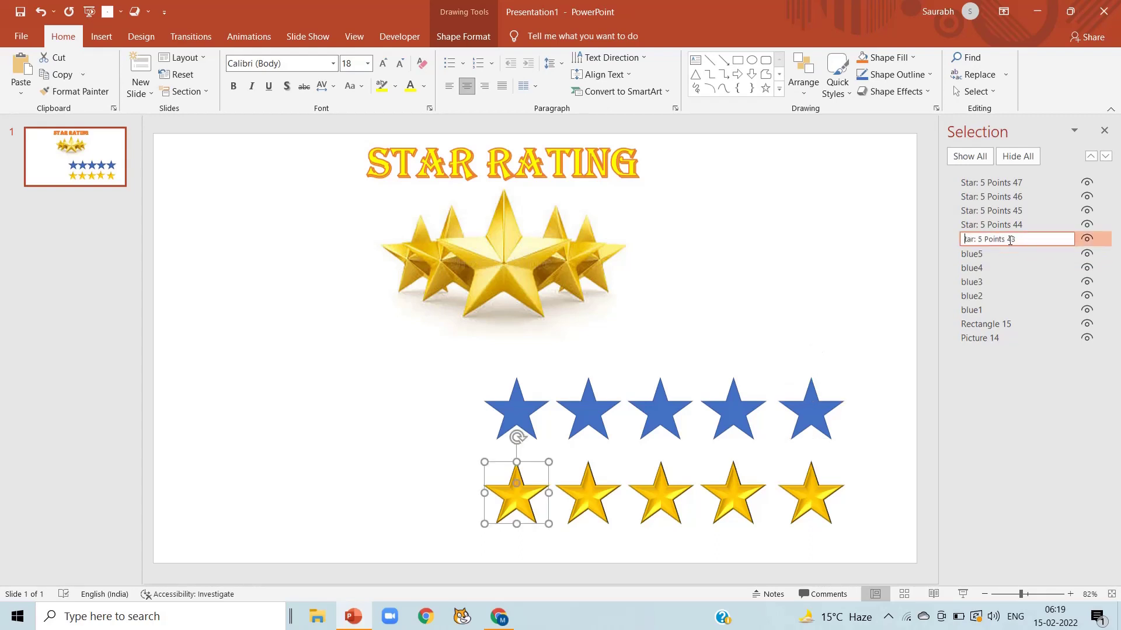
key(BackSpace)
key(BackSpace)
key(BackSpace)
key(BackSpace)
key(BackSpace)
key(BackSpace)
key(BackSpace)
key(BackSpace)
key(BackSpace)
key(BackSpace)
key(BackSpace)
key(BackSpace)
key(BackSpace)
key(BackSpace)
key(BackSpace)
click(1006, 223)
click(1006, 223)
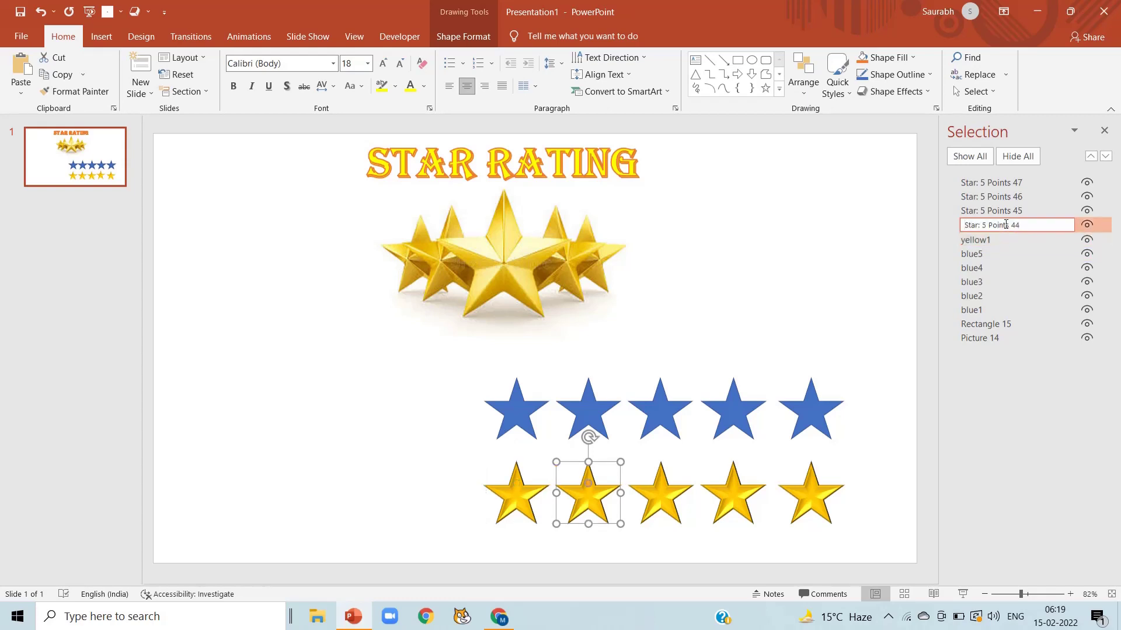
key(BackSpace)
key(BackSpace)
key(BackSpace)
key(BackSpace)
key(BackSpace)
key(BackSpace)
key(BackSpace)
key(BackSpace)
key(BackSpace)
key(BackSpace)
key(BackSpace)
key(BackSpace)
key(BackSpace)
click(1003, 212)
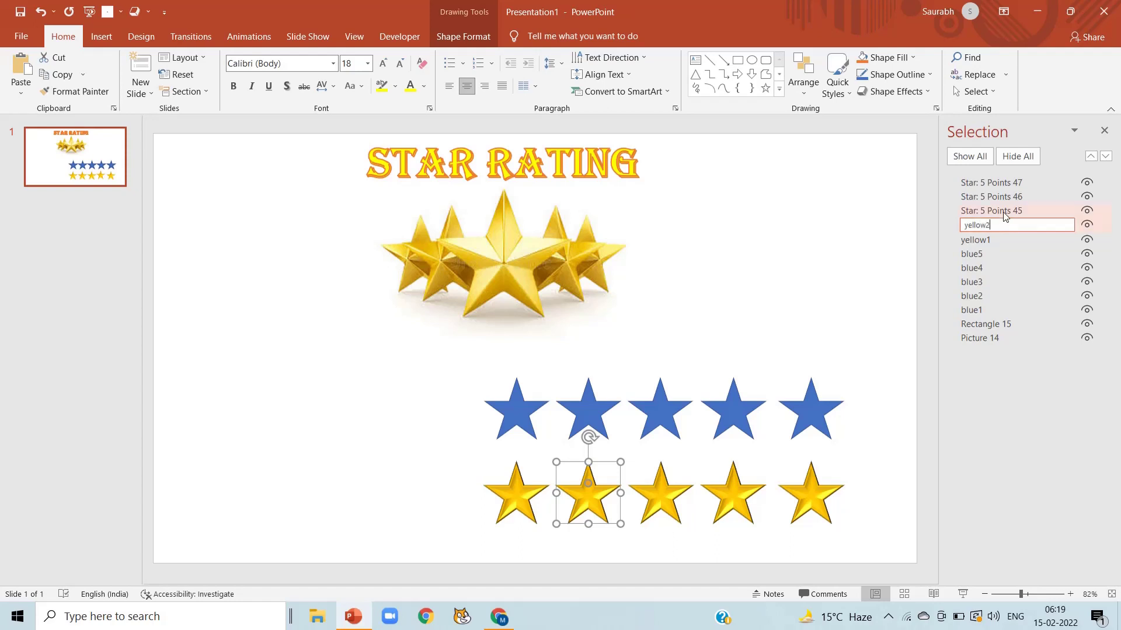
Rename the next gold stars yellow3, yellow4 and yellow5.
click(1000, 212)
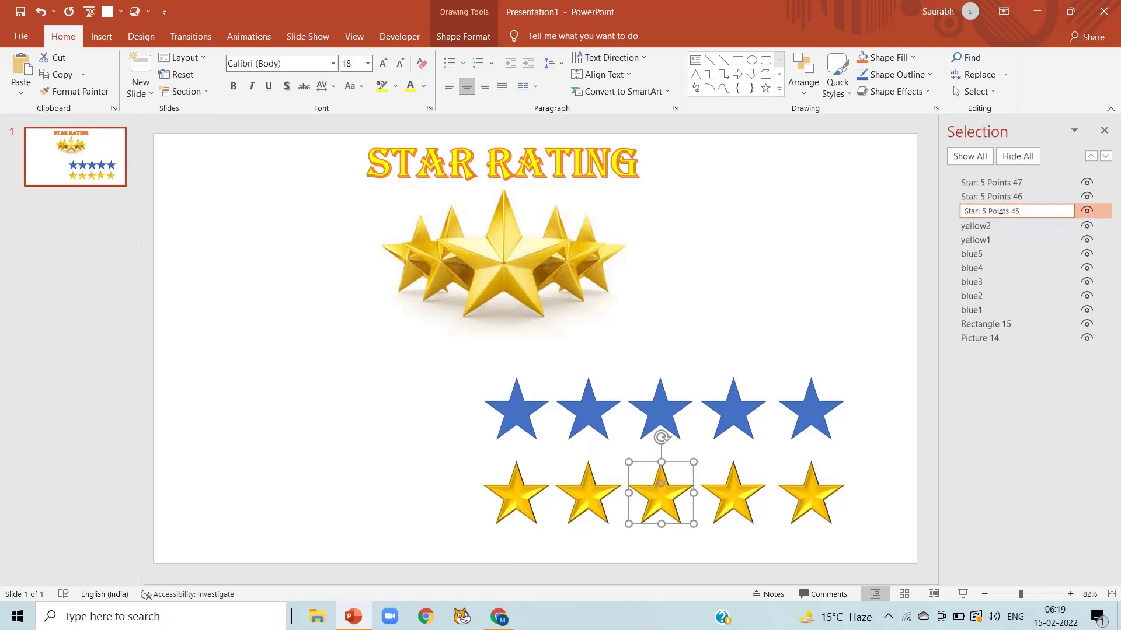
key(Delete)
key(Delete)
key(Delete)
key(Delete)
key(Delete)
key(Delete)
key(Delete)
key(Delete)
key(Delete)
key(Delete)
key(Delete)
key(Delete)
key(Delete)
key(Delete)
key(Delete)
key(Delete)
key(Delete)
text(yellow3)
click(999, 198)
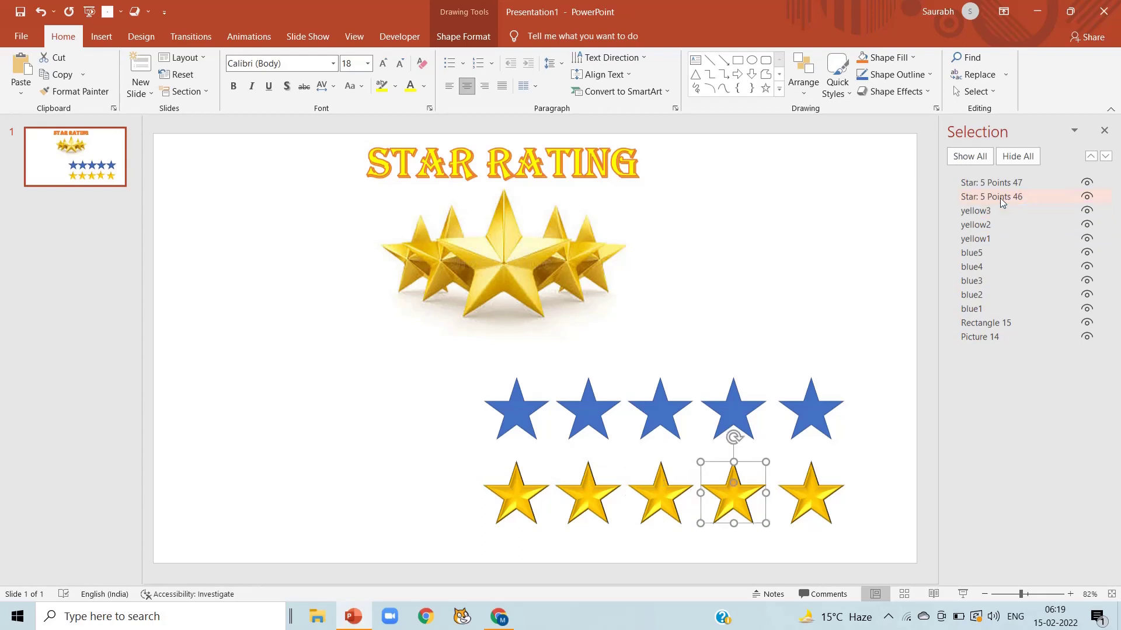
click(999, 198)
key(Delete)
key(Delete)
key(Delete)
key(Delete)
key(Delete)
key(Delete)
key(Delete)
key(Delete)
key(Delete)
key(Delete)
key(Delete)
key(Delete)
key(Delete)
key(Delete)
key(Delete)
key(Delete)
key(Delete)
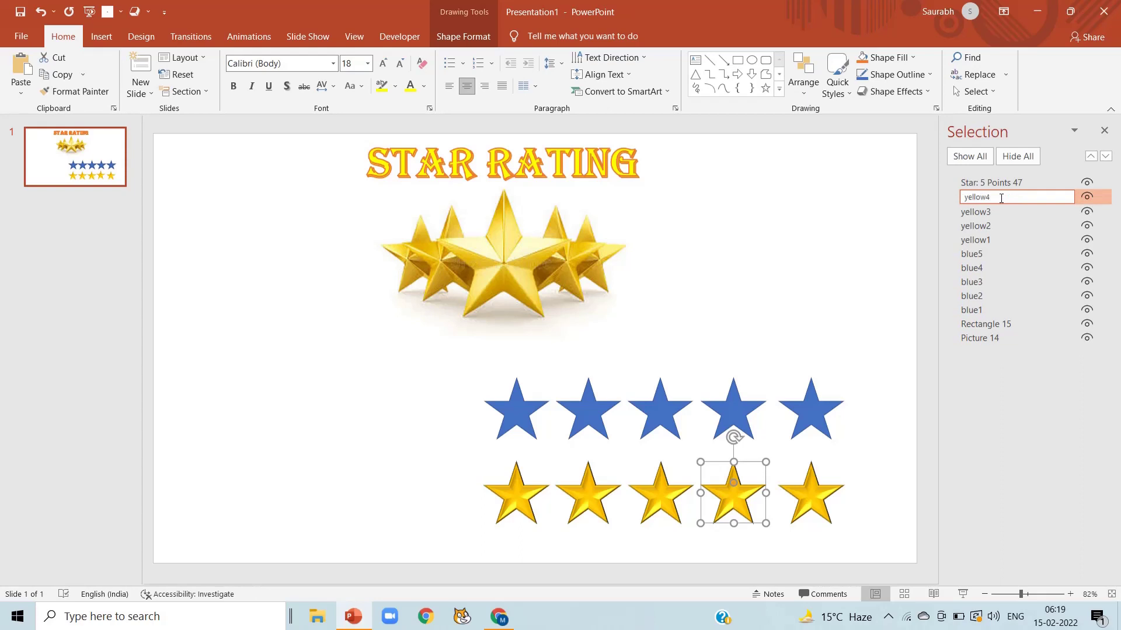
text(yellow4)
click(1000, 182)
click(1001, 182)
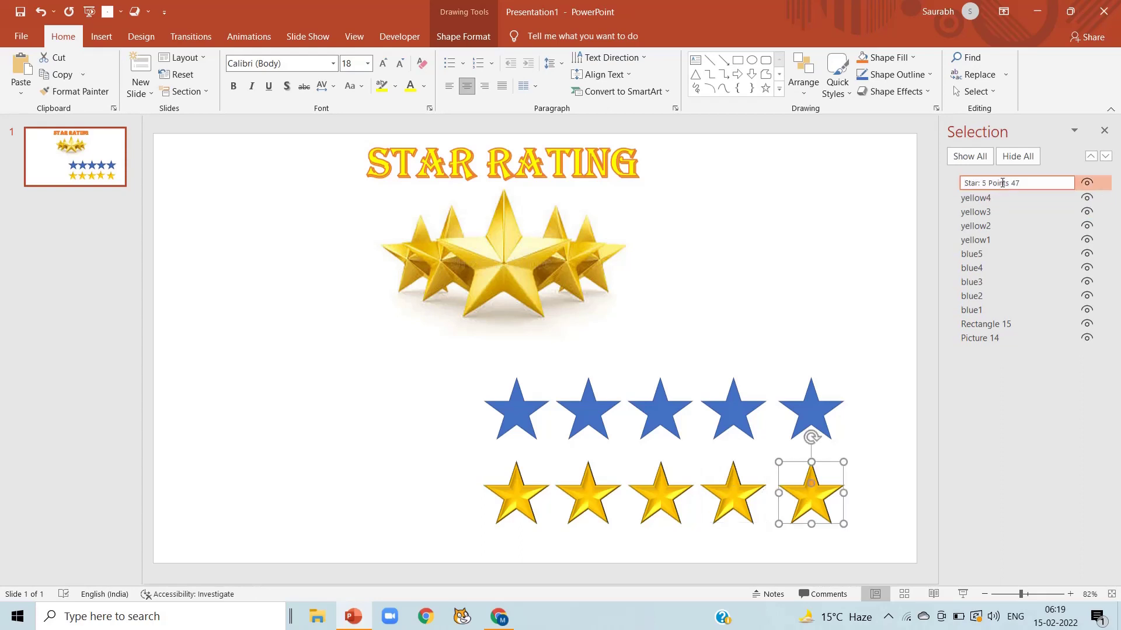
key(Delete)
key(Delete)
key(Delete)
key(Delete)
key(Delete)
key(Delete)
key(Delete)
key(Delete)
key(Delete)
key(Delete)
key(Delete)
key(Delete)
key(Delete)
key(Delete)
key(Delete)
key(Delete)
key(Delete)
text(yellow5)
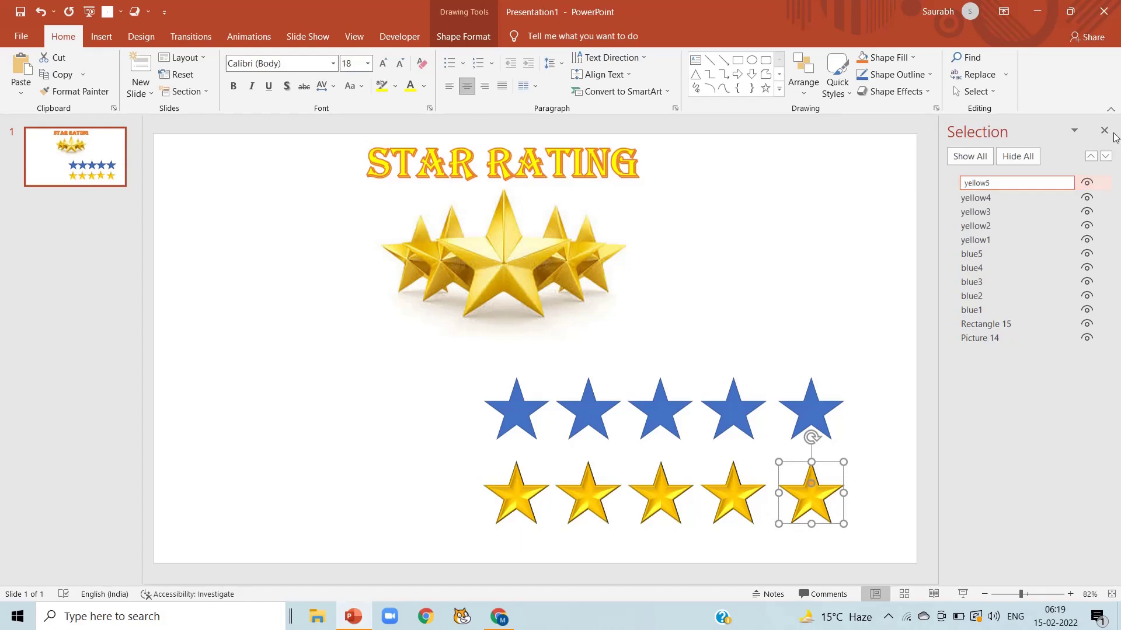
Close the Selection Pane, switch to Animations, and select the first blue star.
click(1105, 132)
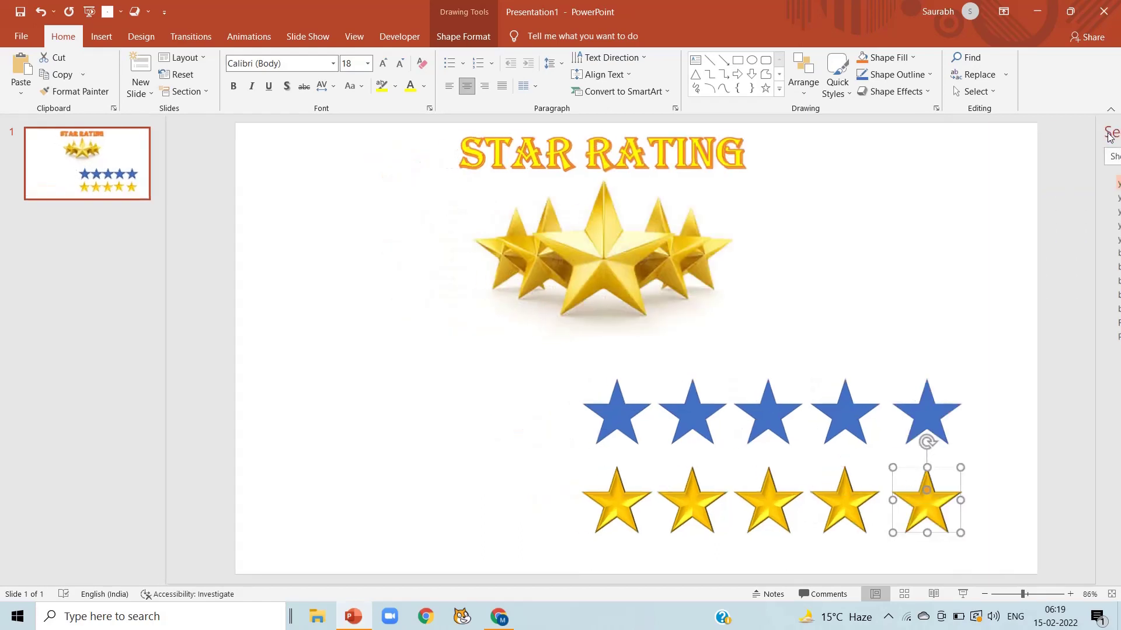
click(629, 414)
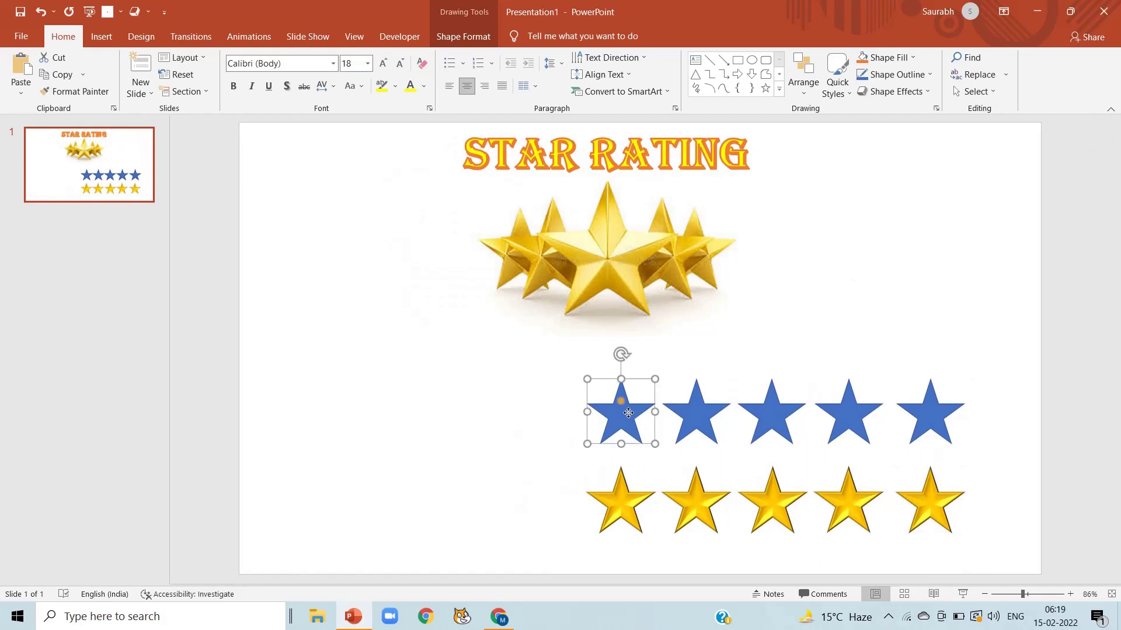
click(532, 391)
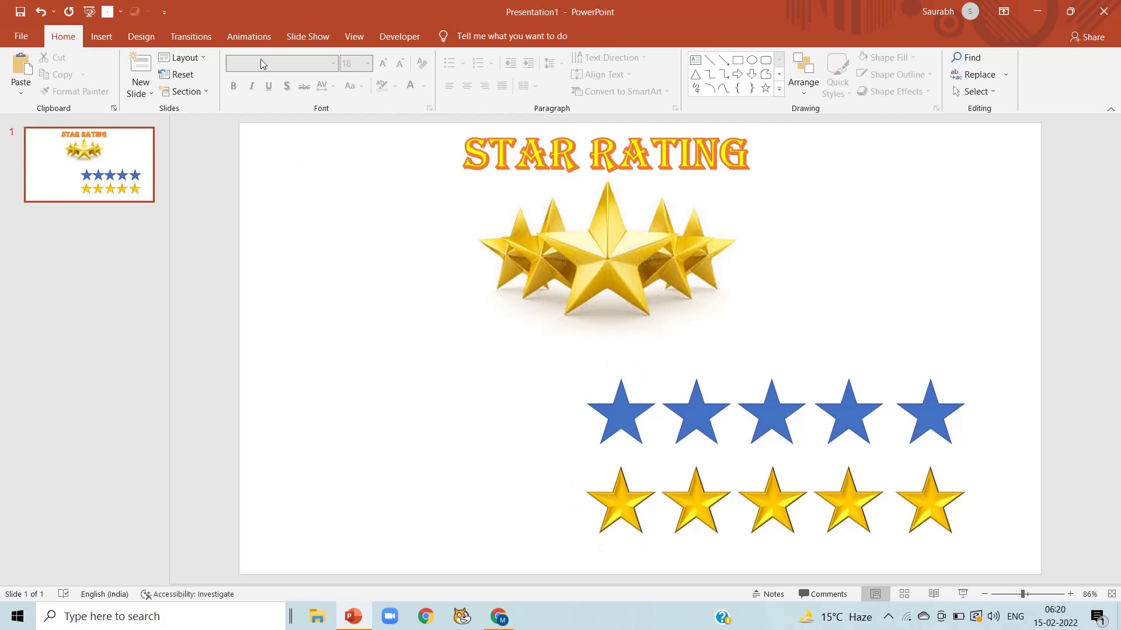
click(250, 37)
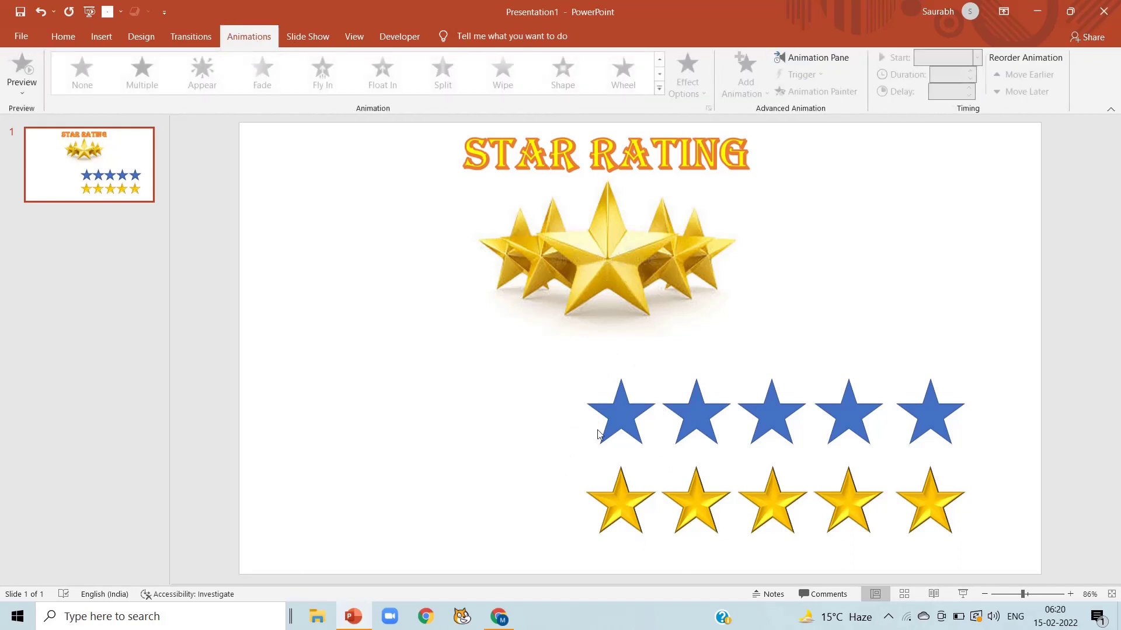
click(627, 414)
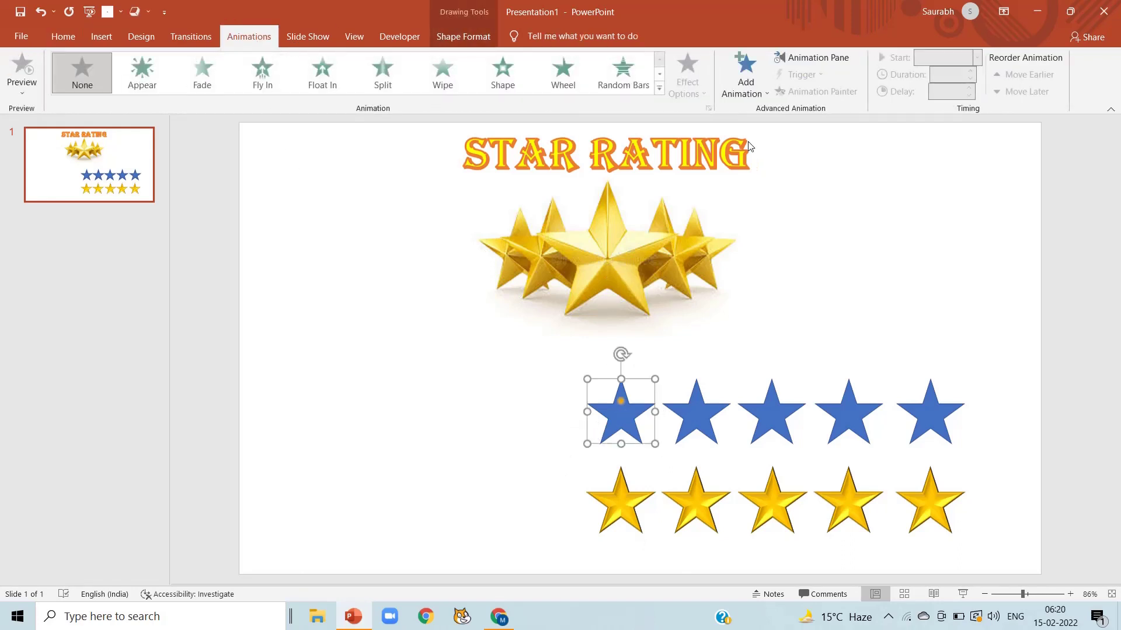
Give blue1 a Fade exit and the first gold star a Spinner entrance.
click(744, 91)
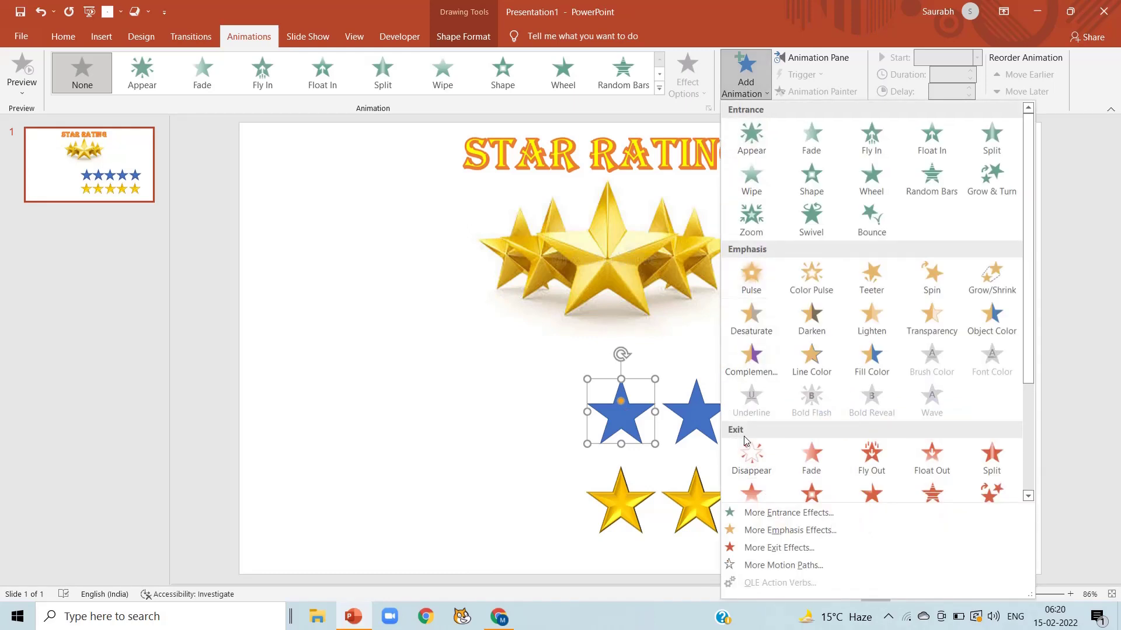
click(794, 464)
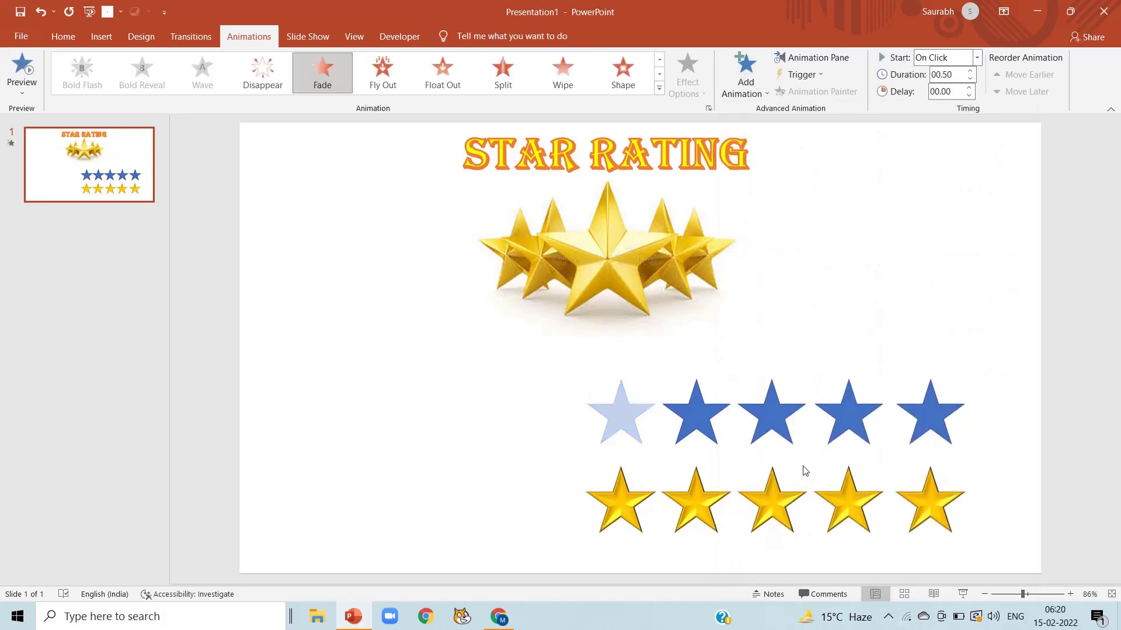
click(623, 511)
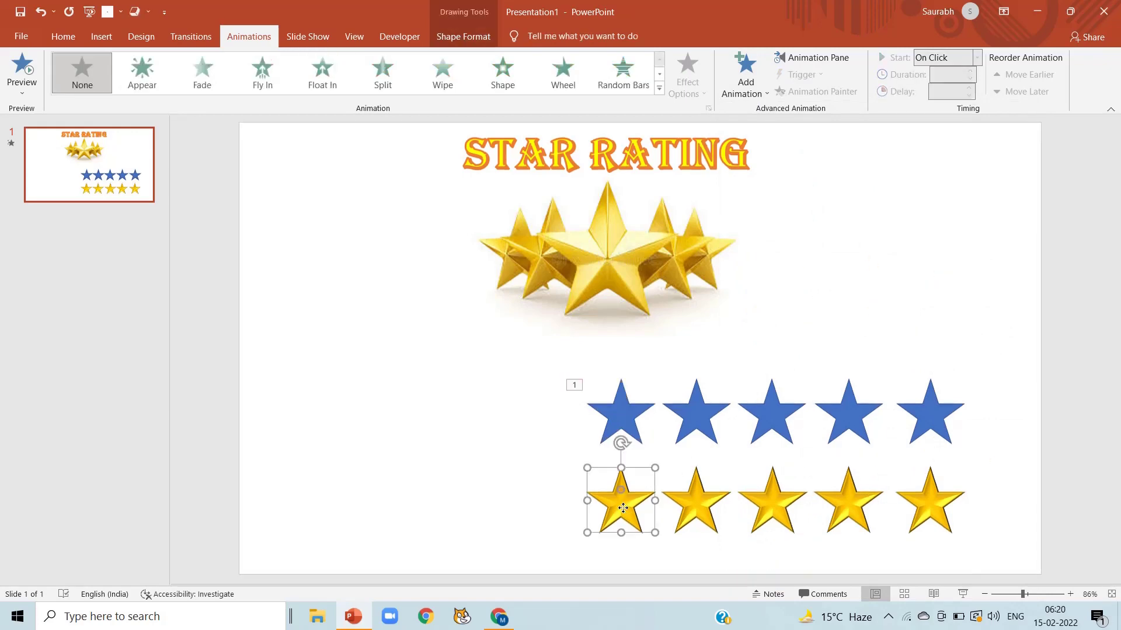
click(748, 88)
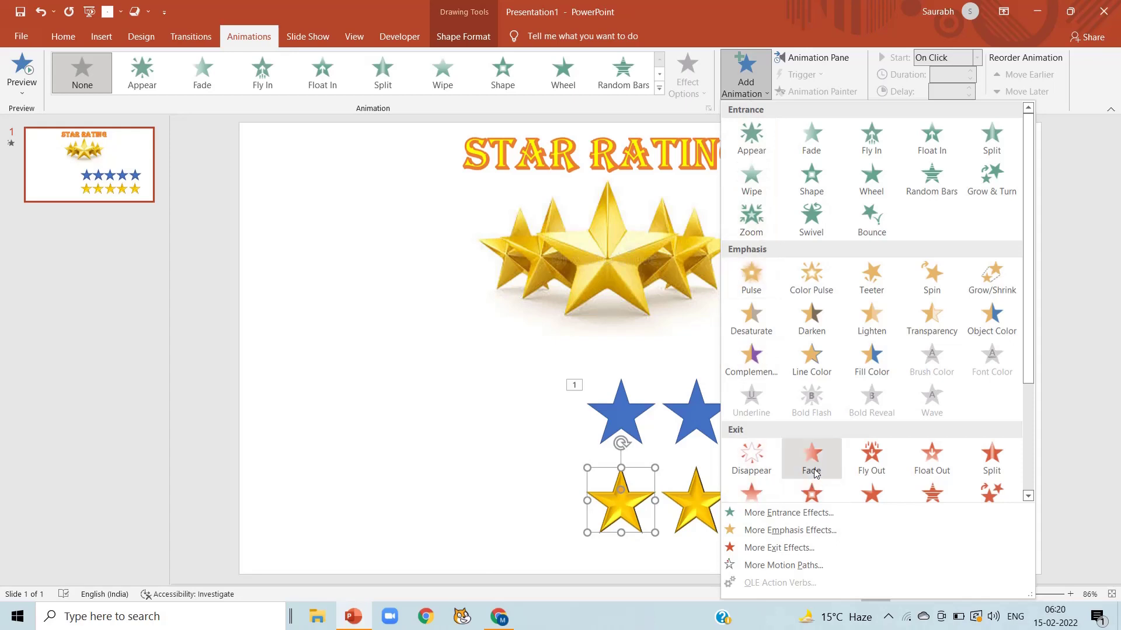
click(791, 519)
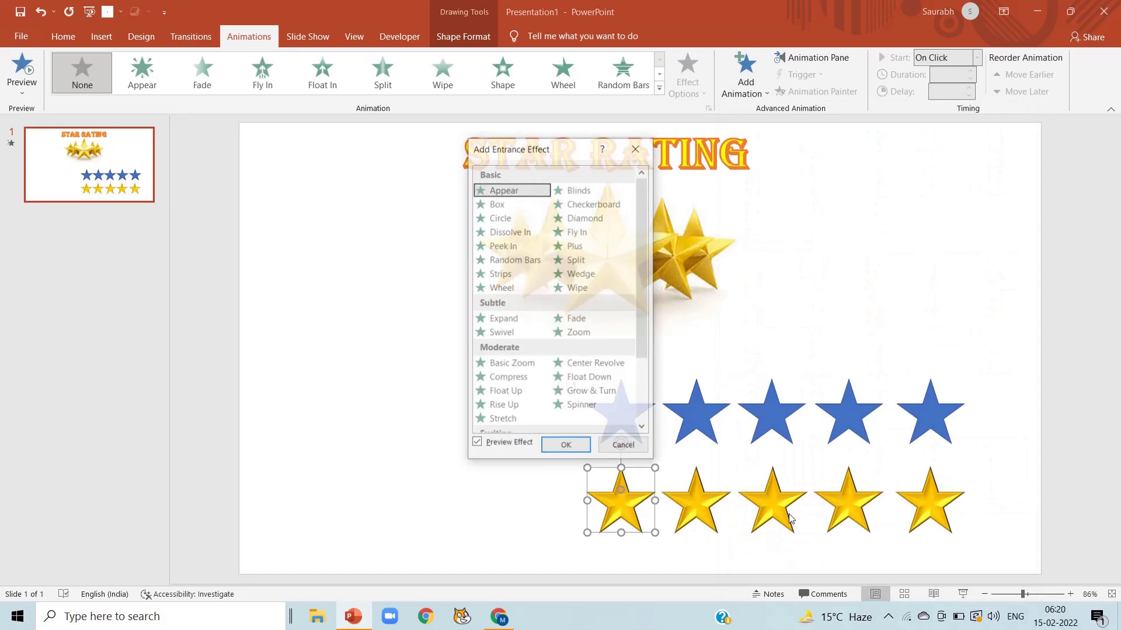
click(574, 406)
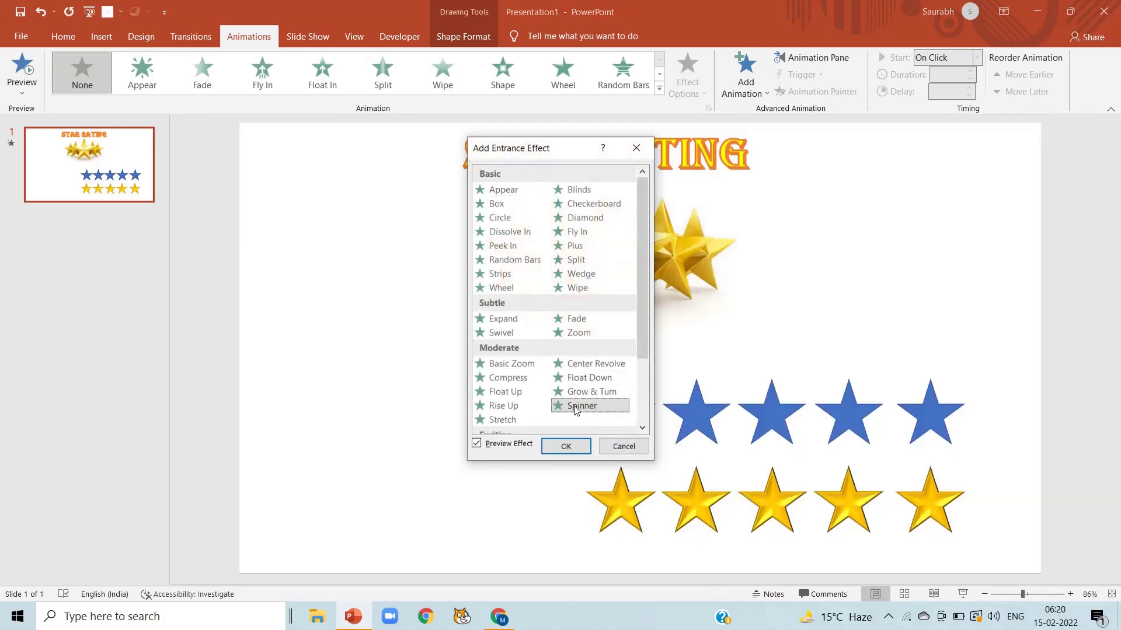
click(566, 446)
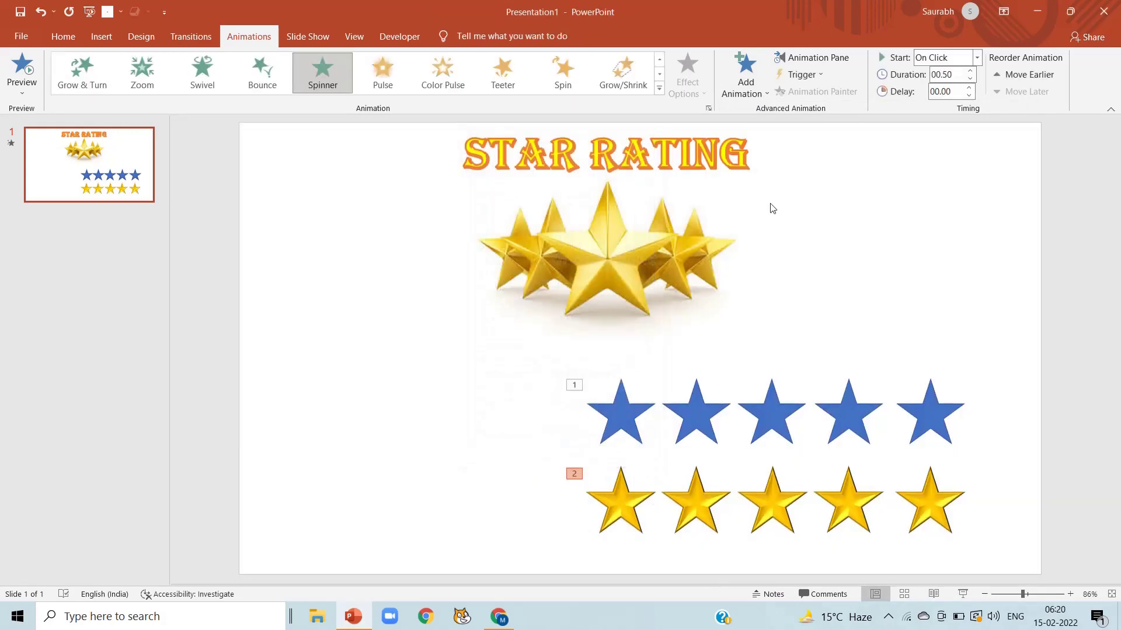
In the Animation Pane, trigger the blue1 Fade and yellow1 Spinner on click of blue1.
click(825, 53)
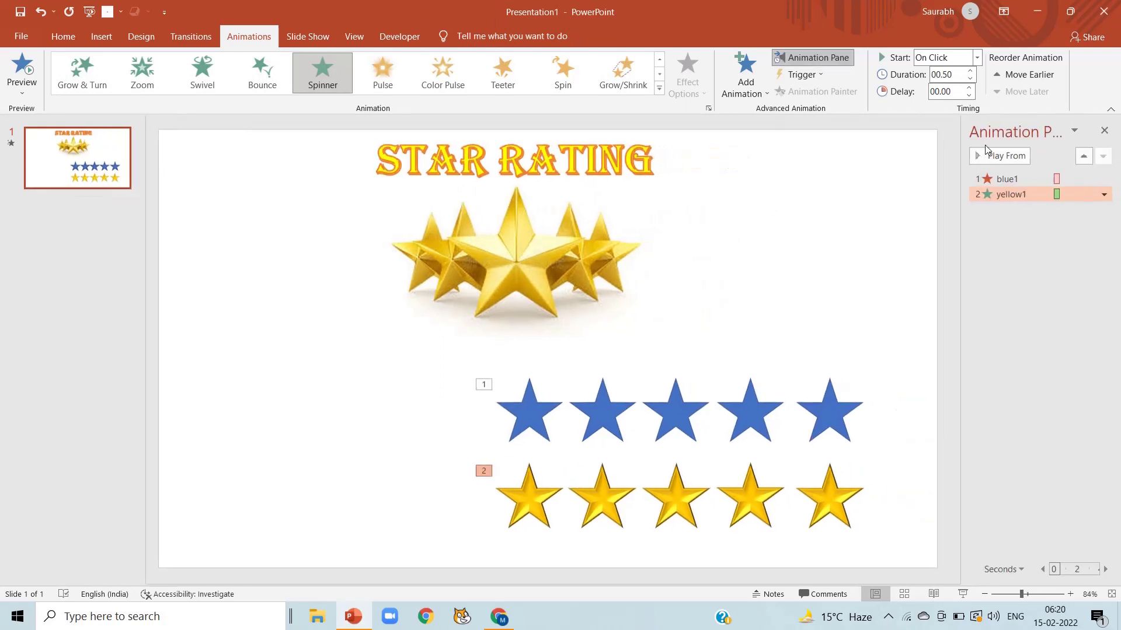
click(1003, 178)
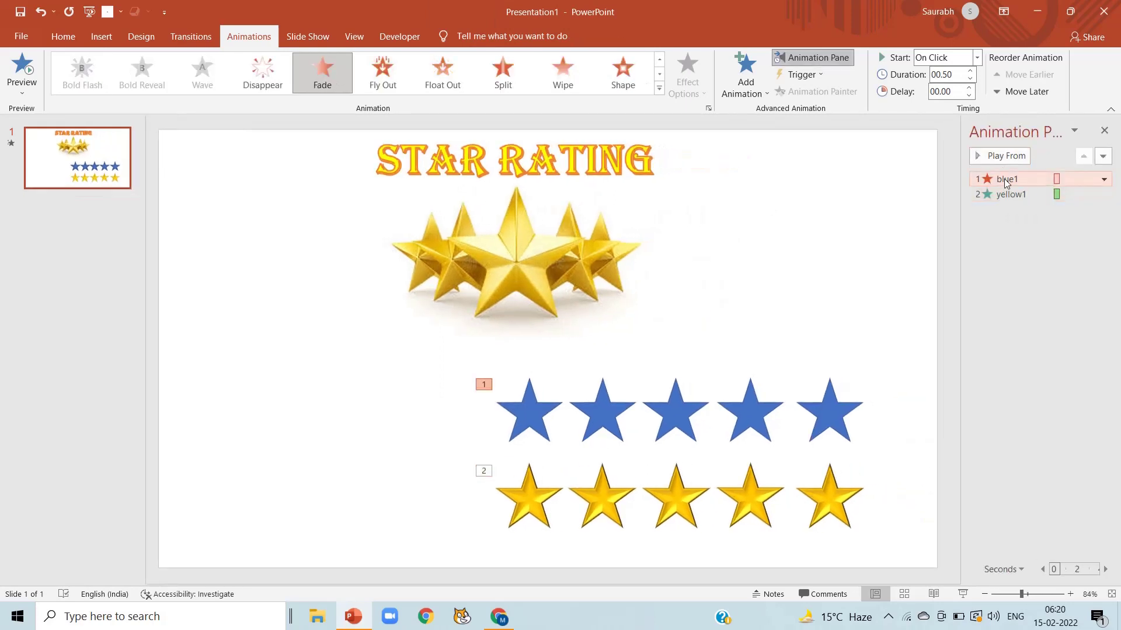
shift+click(1008, 193)
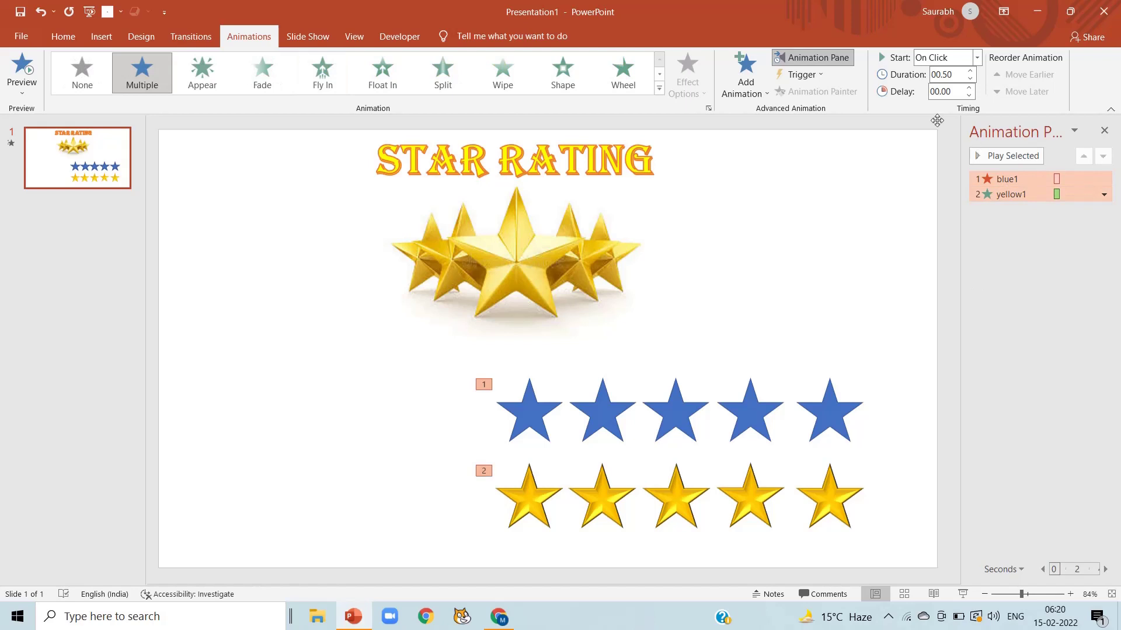
click(801, 74)
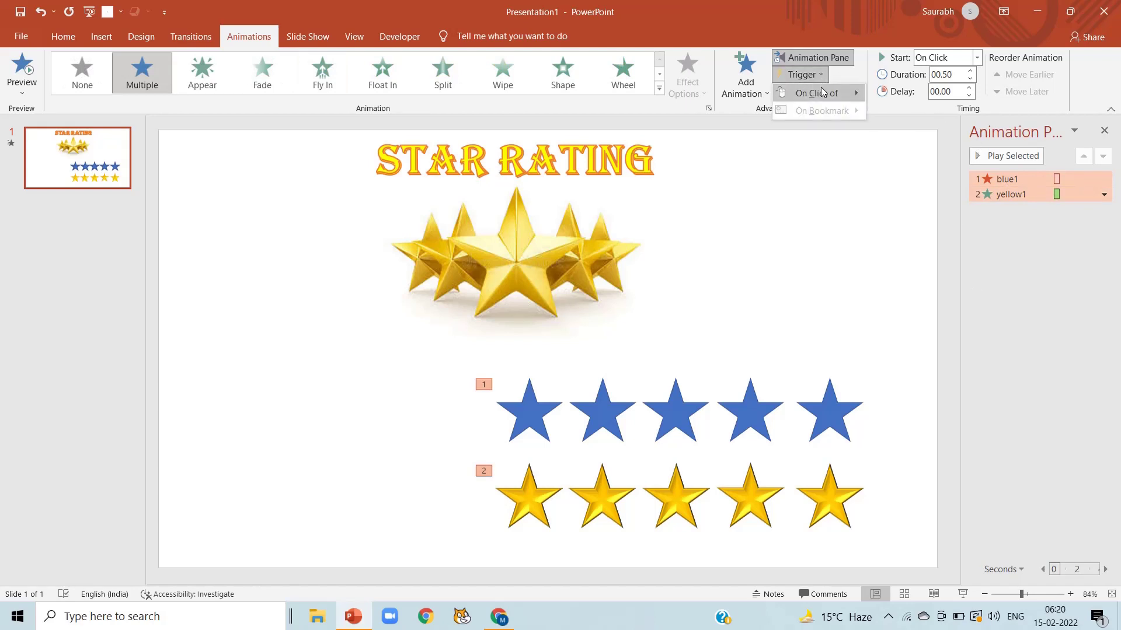
mouse_move(823, 95)
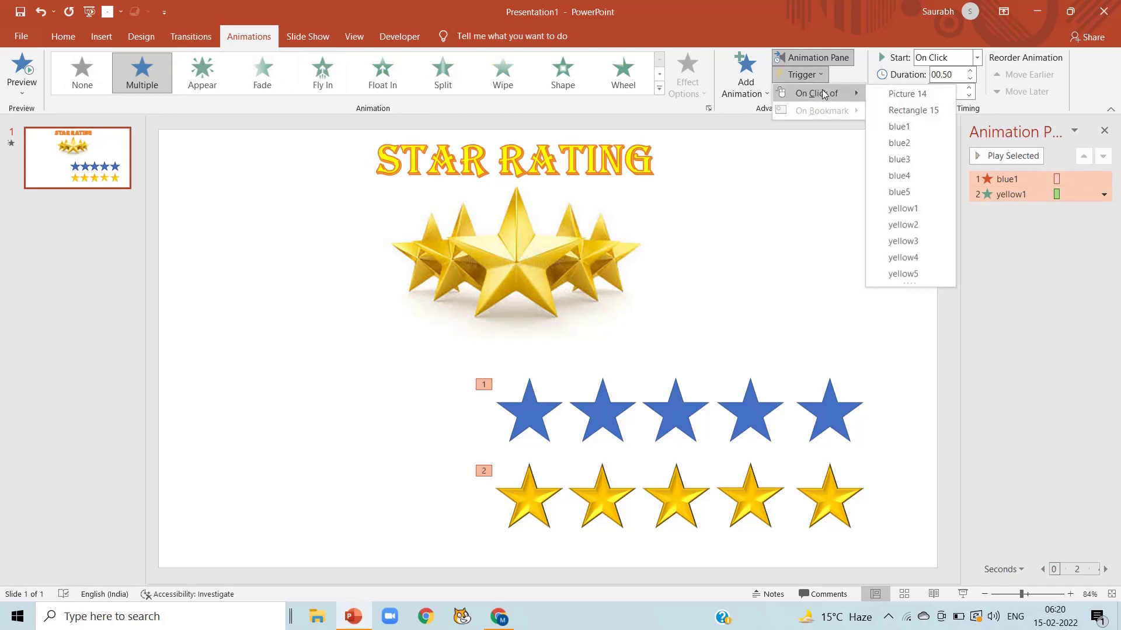
click(908, 127)
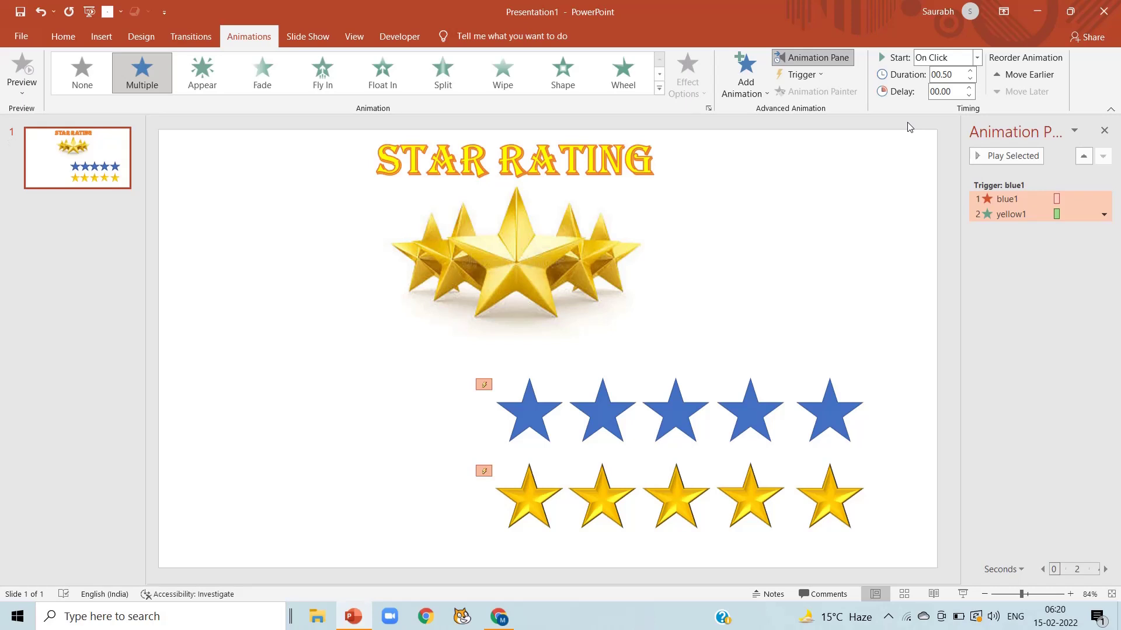
click(711, 345)
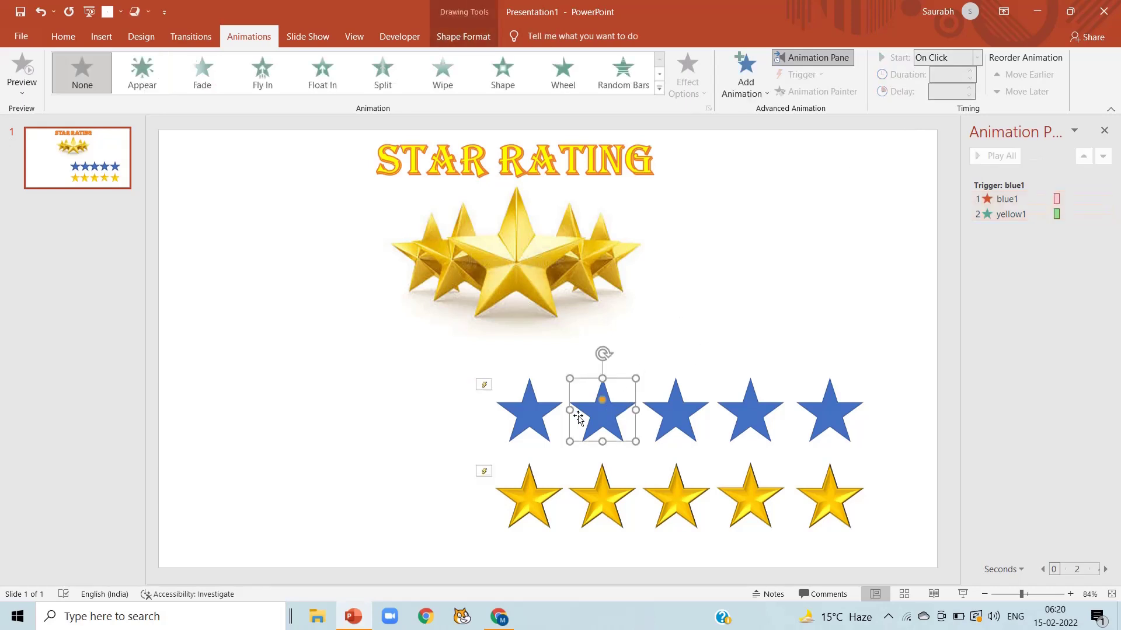
Add a Fade exit to the first two blue stars together.
shift+click(544, 425)
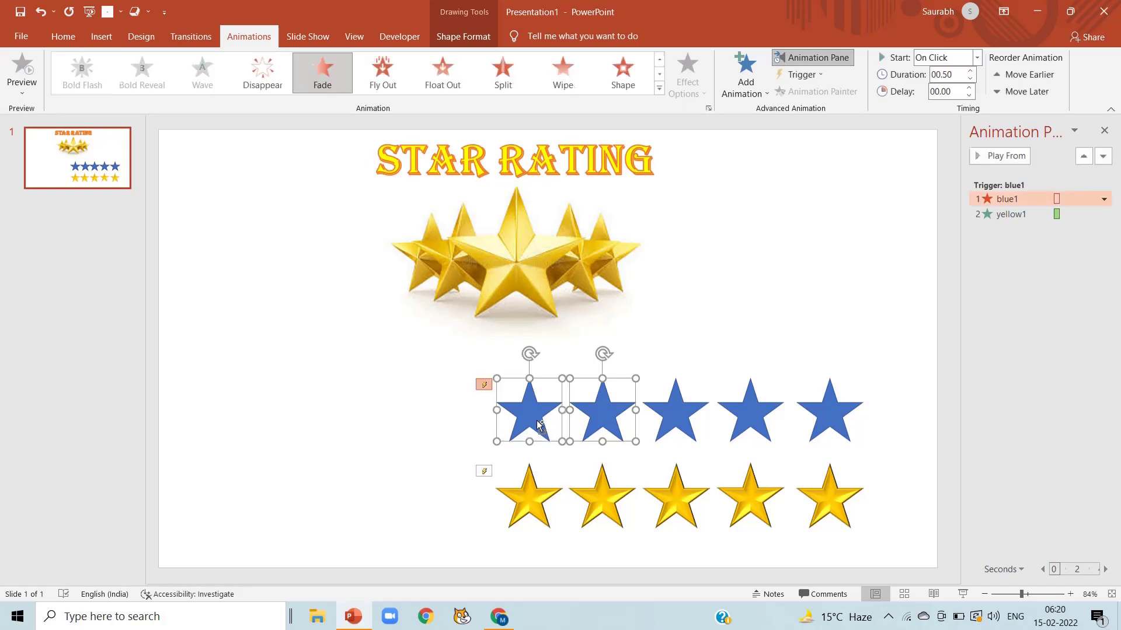
click(761, 91)
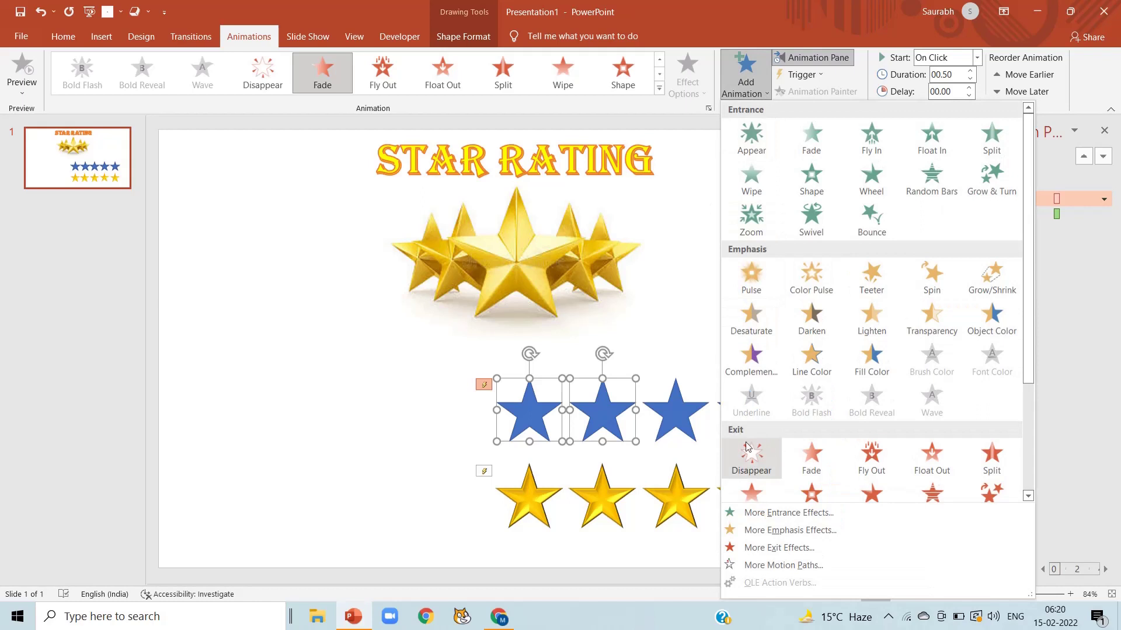
click(812, 456)
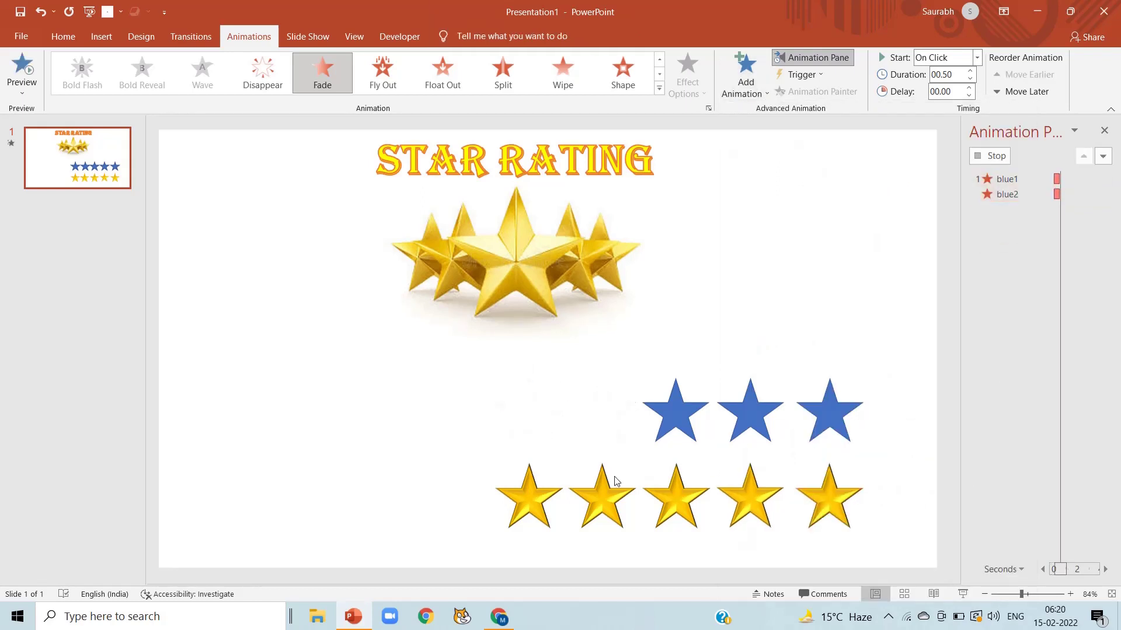
Give the first two gold stars a Spinner entrance effect.
click(597, 497)
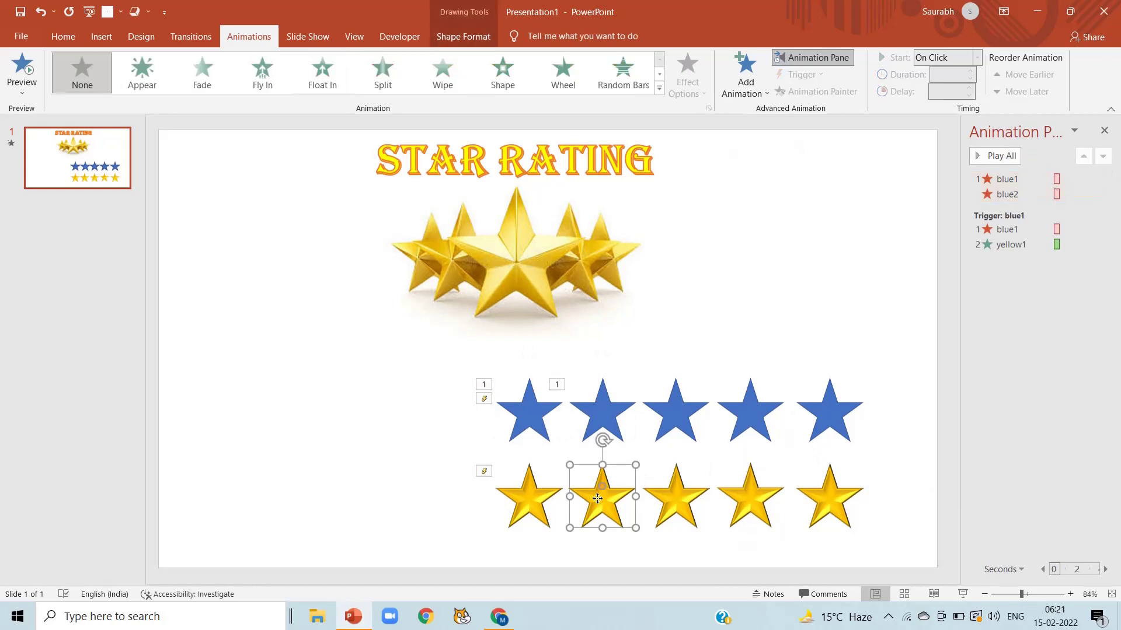
shift+click(524, 504)
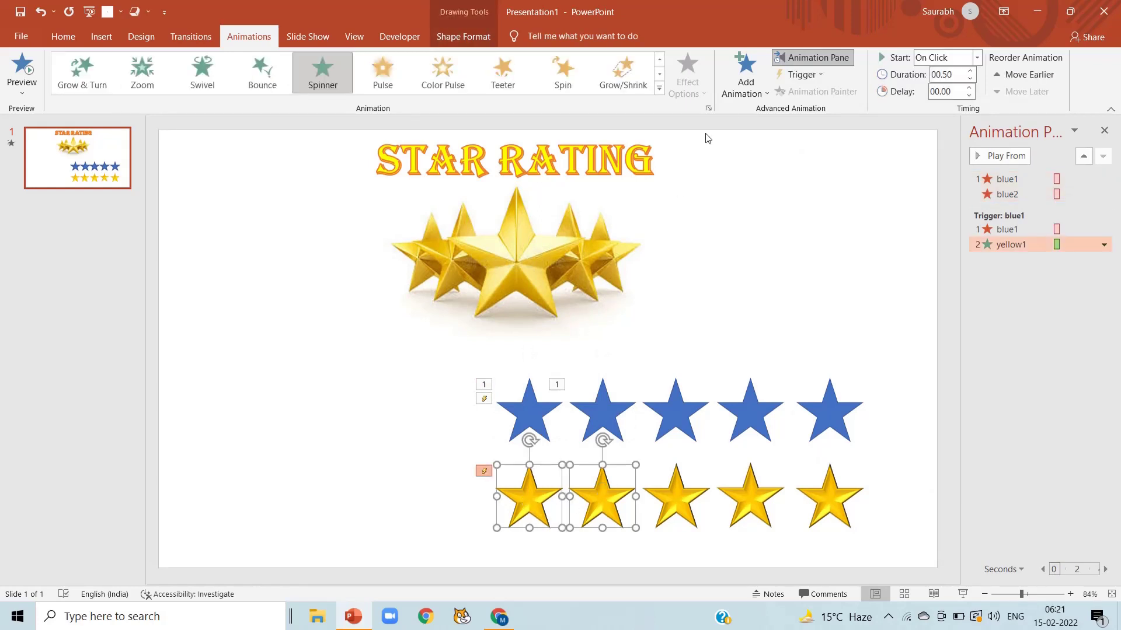
click(746, 81)
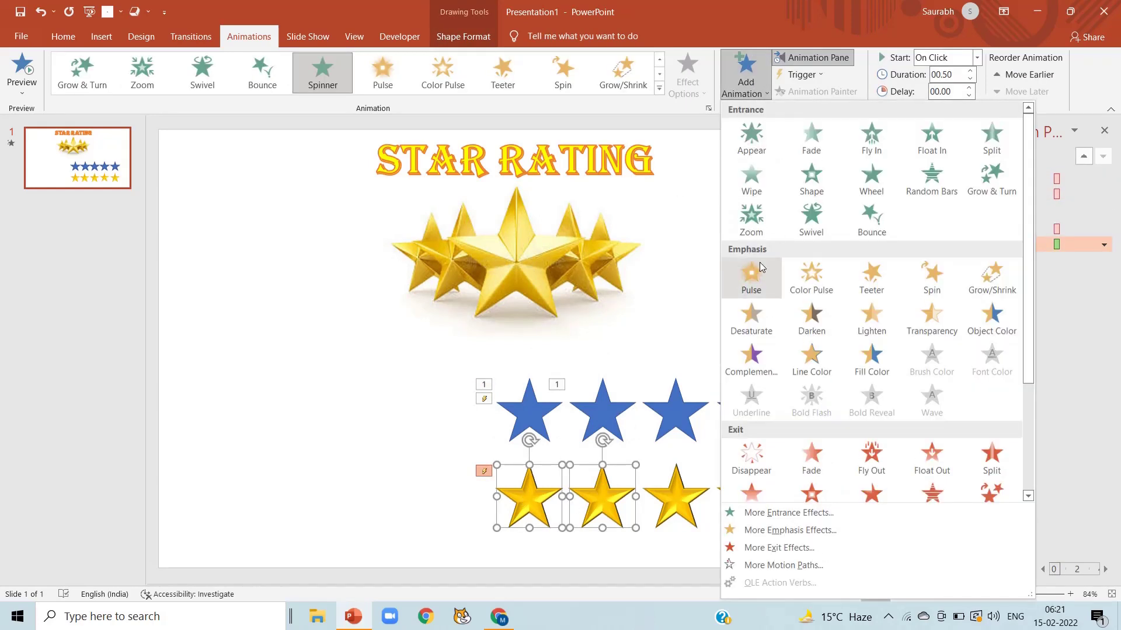
click(765, 513)
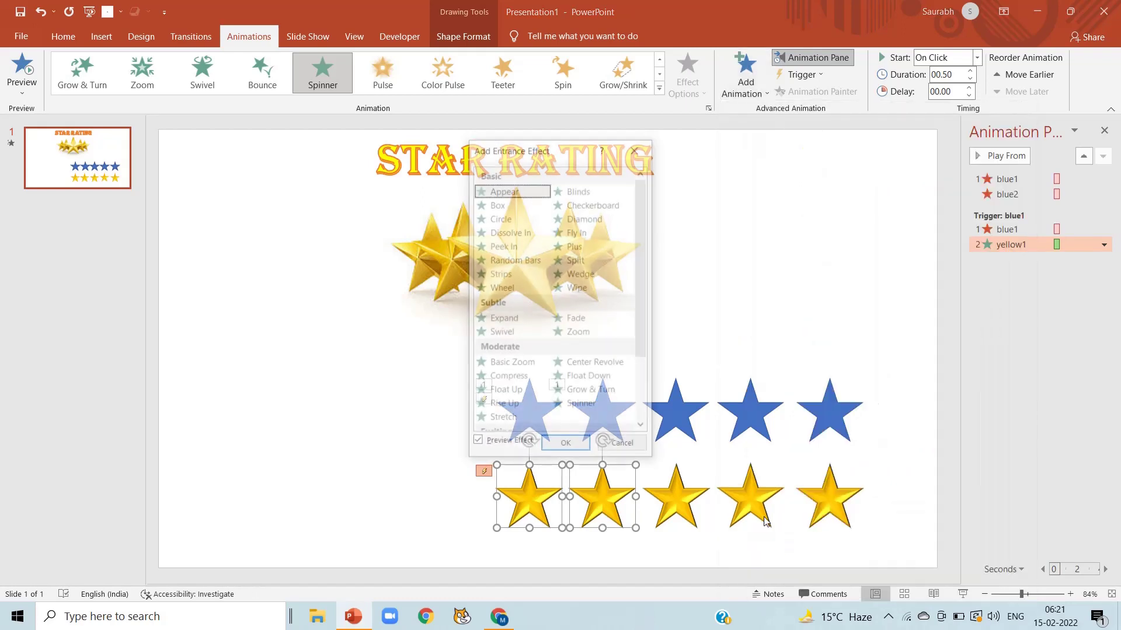
click(587, 409)
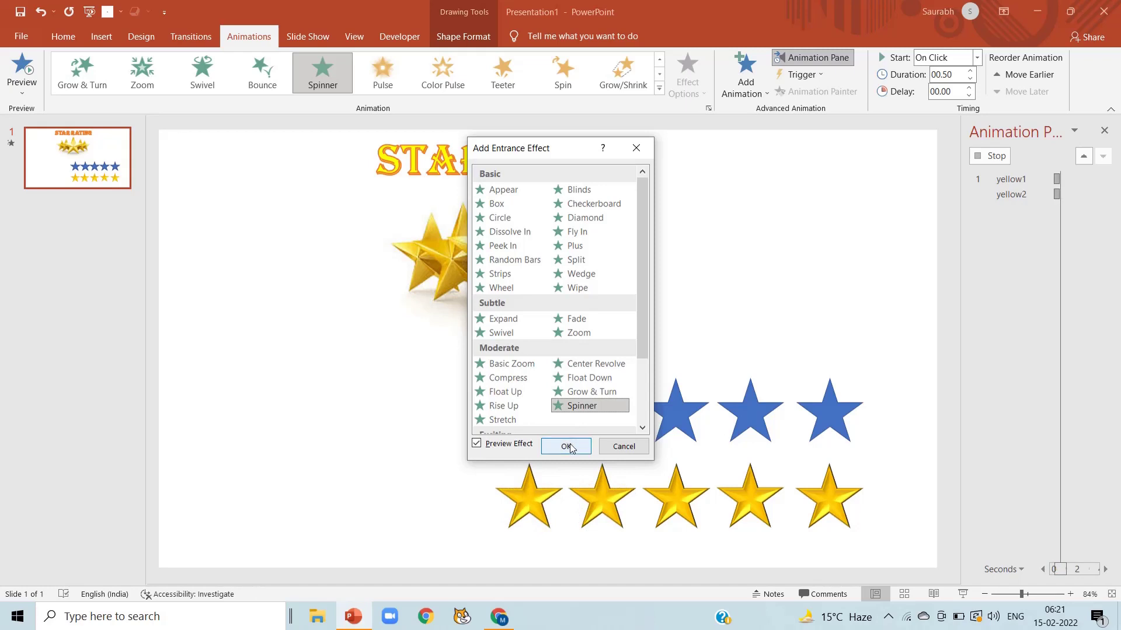
click(566, 447)
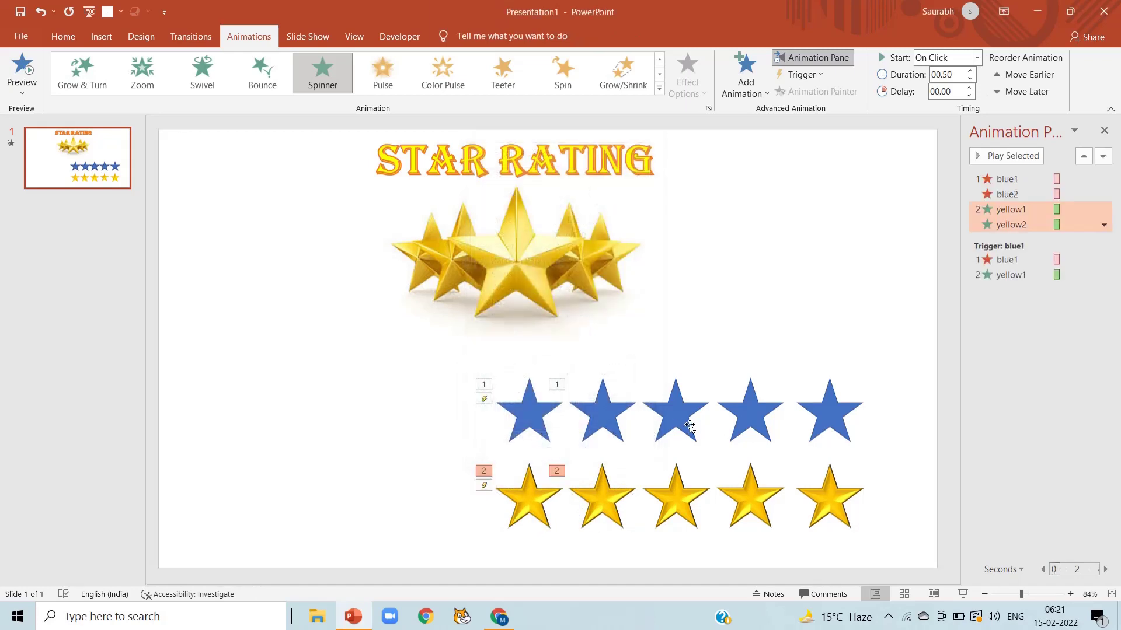
shift+click(1032, 179)
Trigger the blue1/blue2 fades and yellow1/yellow2 spins on click of blue2.
ctrl+click(1030, 193)
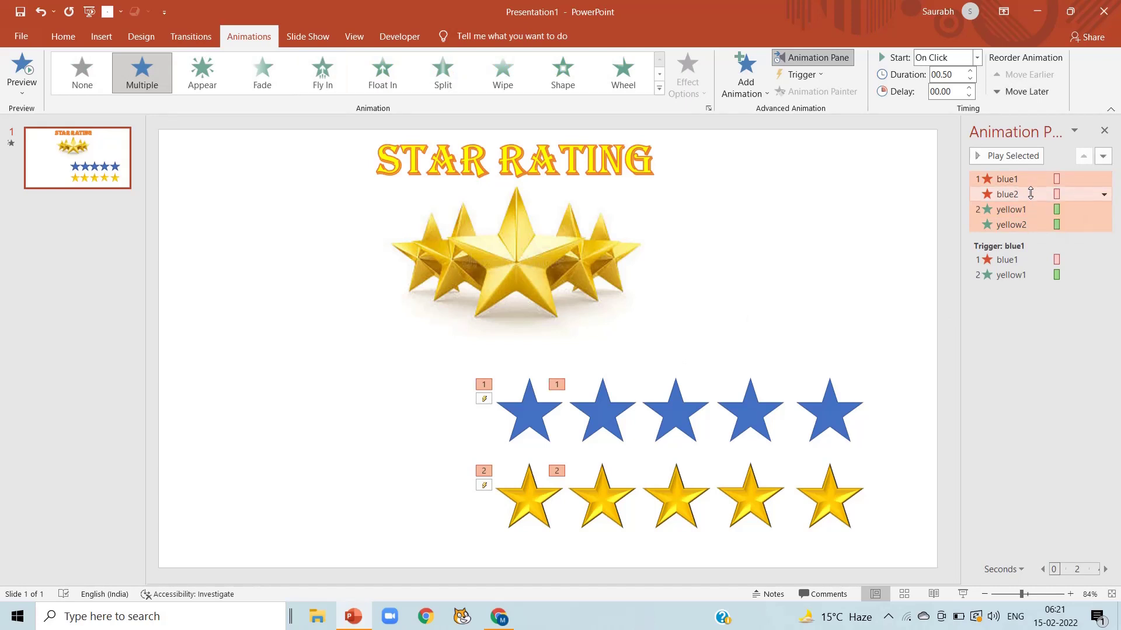
click(818, 79)
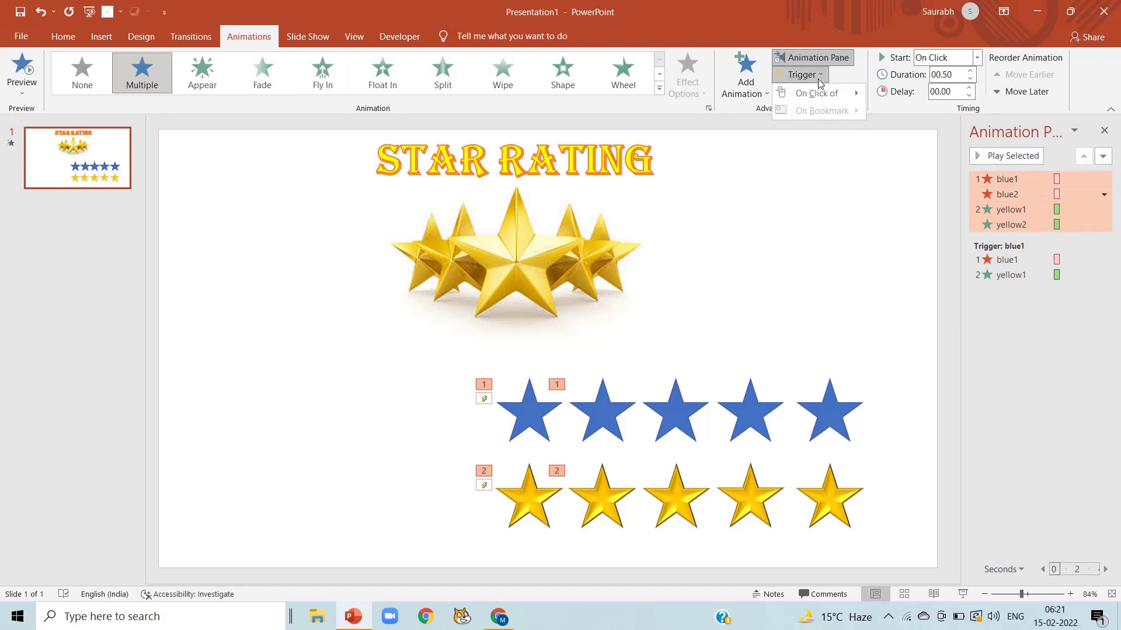
mouse_move(818, 97)
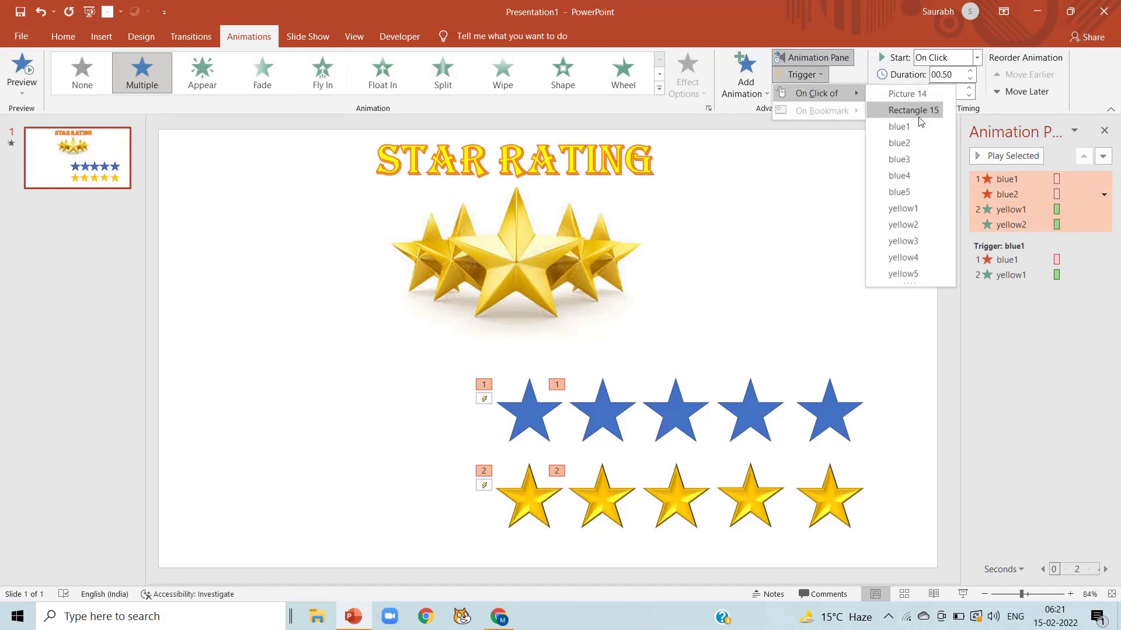
click(914, 145)
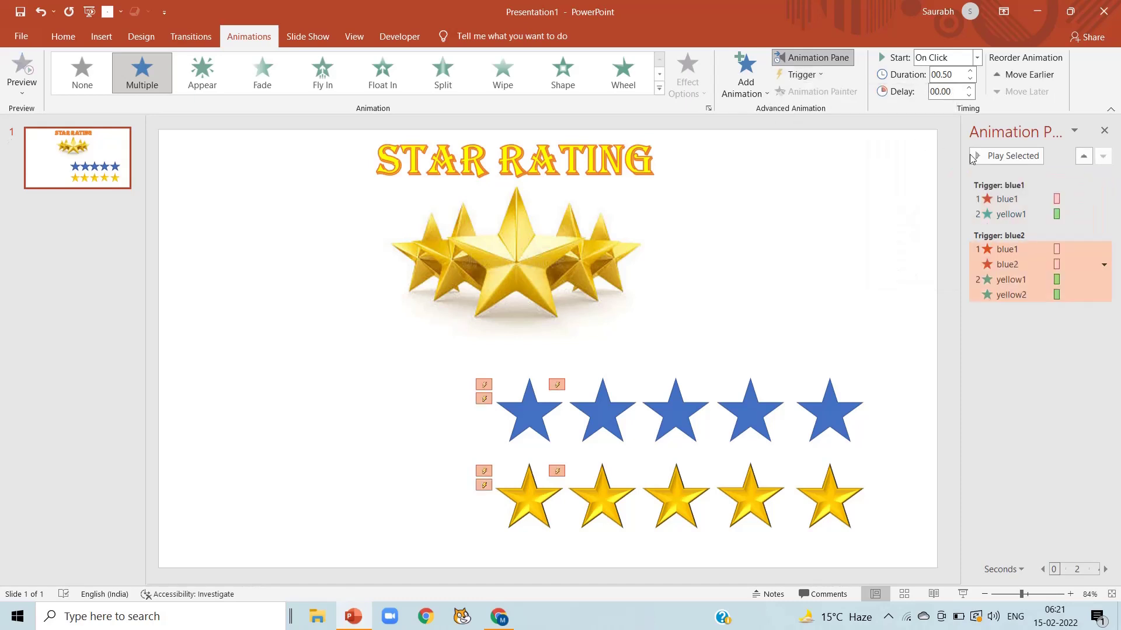
Set the yellow1 spin under the blue1 trigger to Start With Previous.
click(1025, 200)
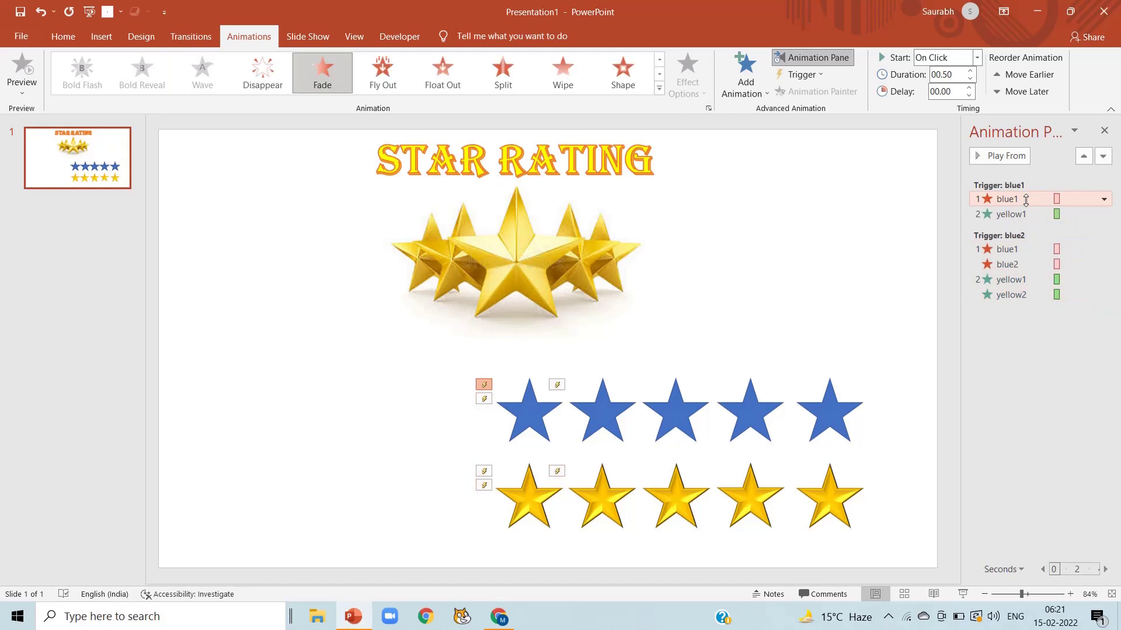
click(1102, 214)
click(1103, 215)
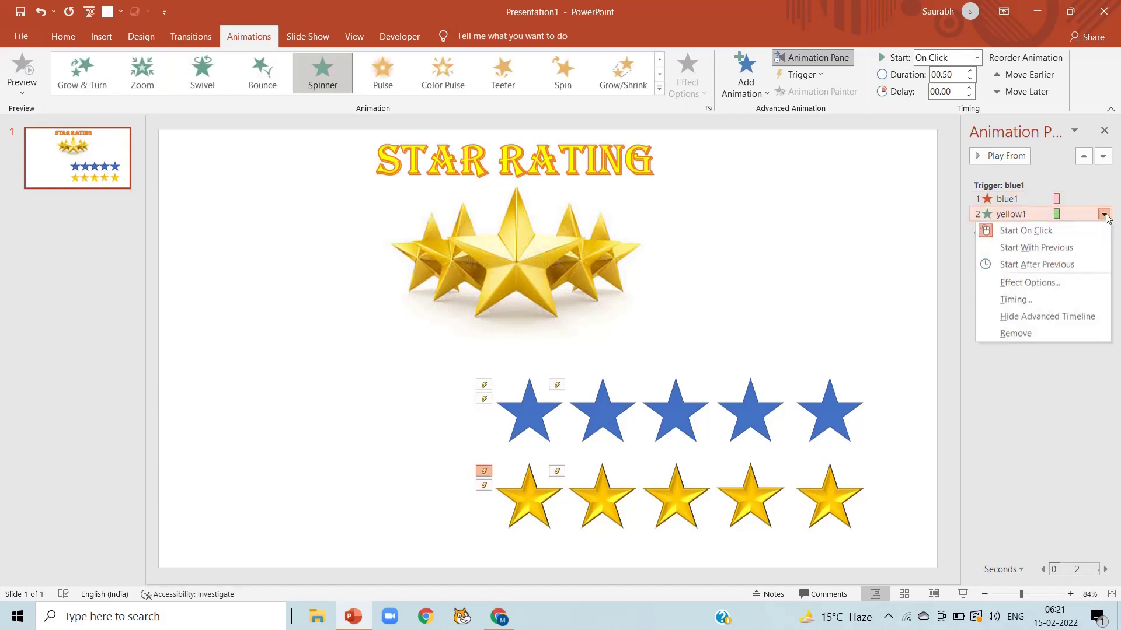
click(1084, 249)
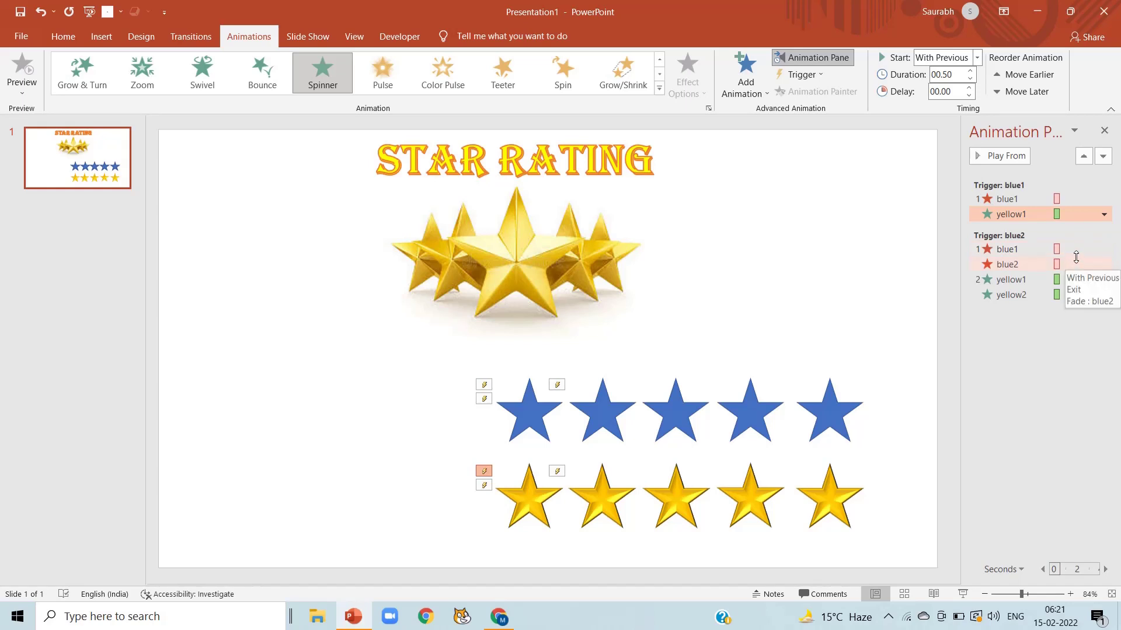
Set the yellow1 and yellow2 spins under the blue2 trigger to Start With Previous.
click(1077, 250)
click(1104, 249)
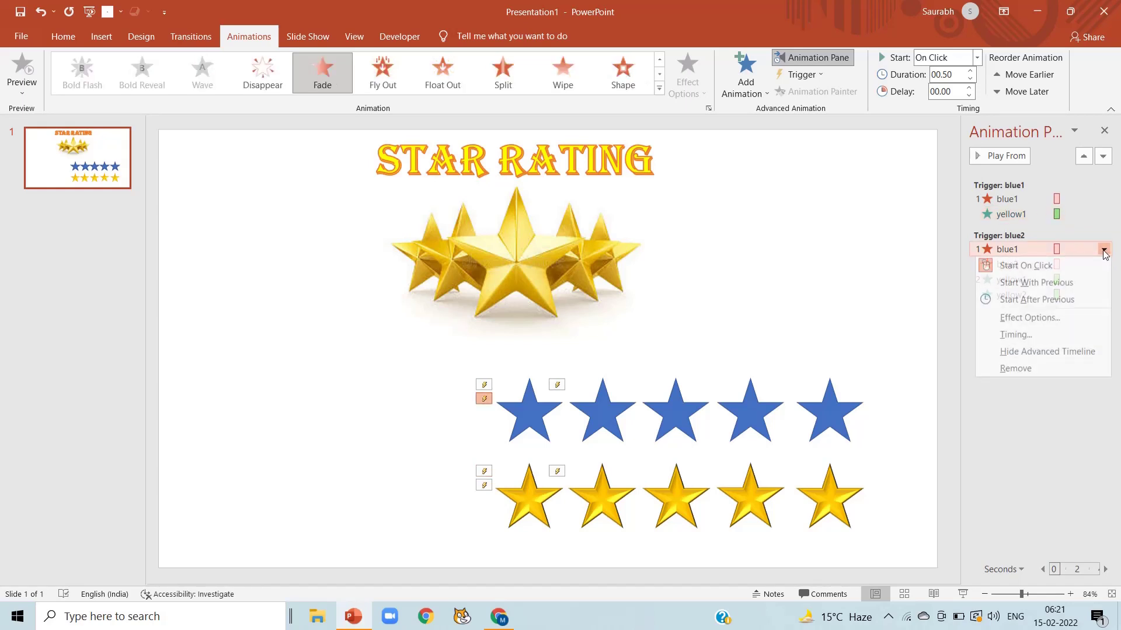
click(1084, 248)
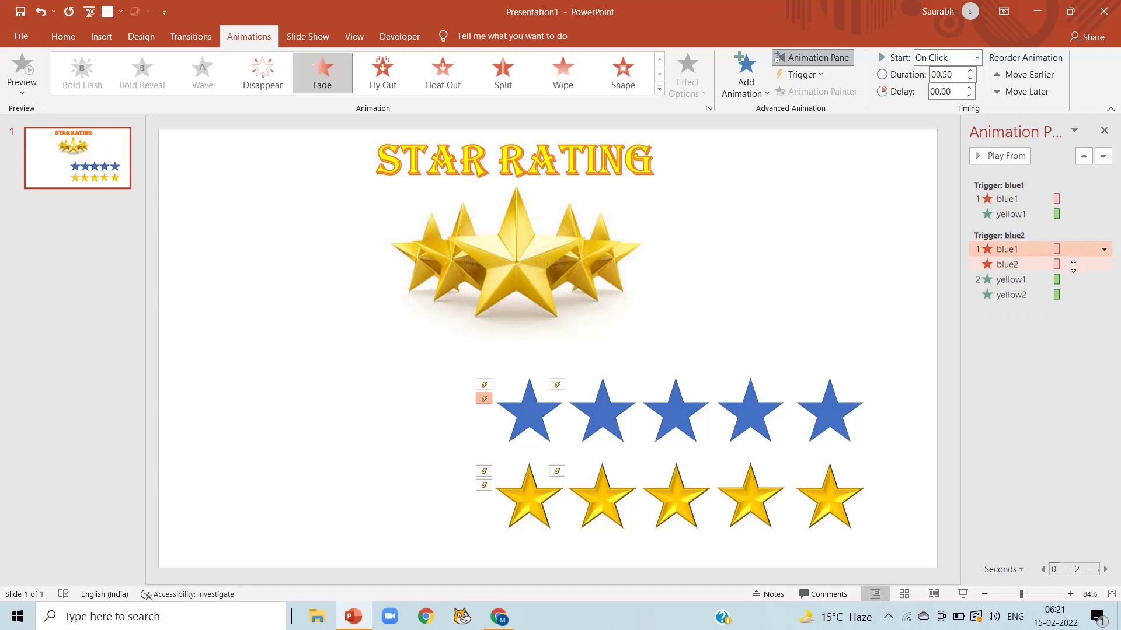
shift+click(1073, 266)
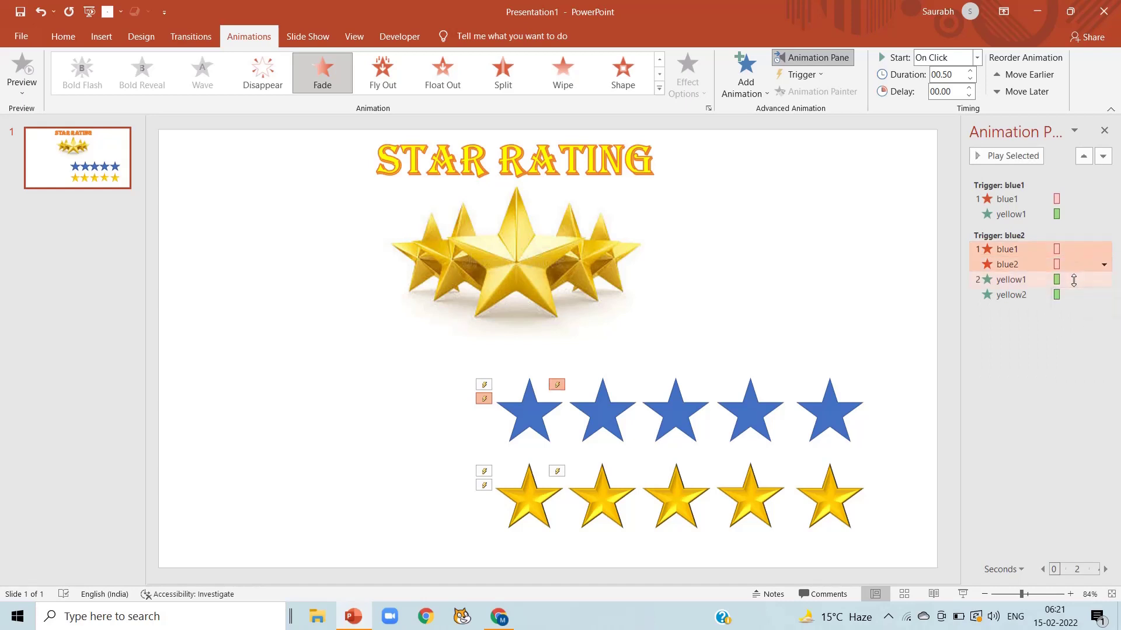
click(1070, 264)
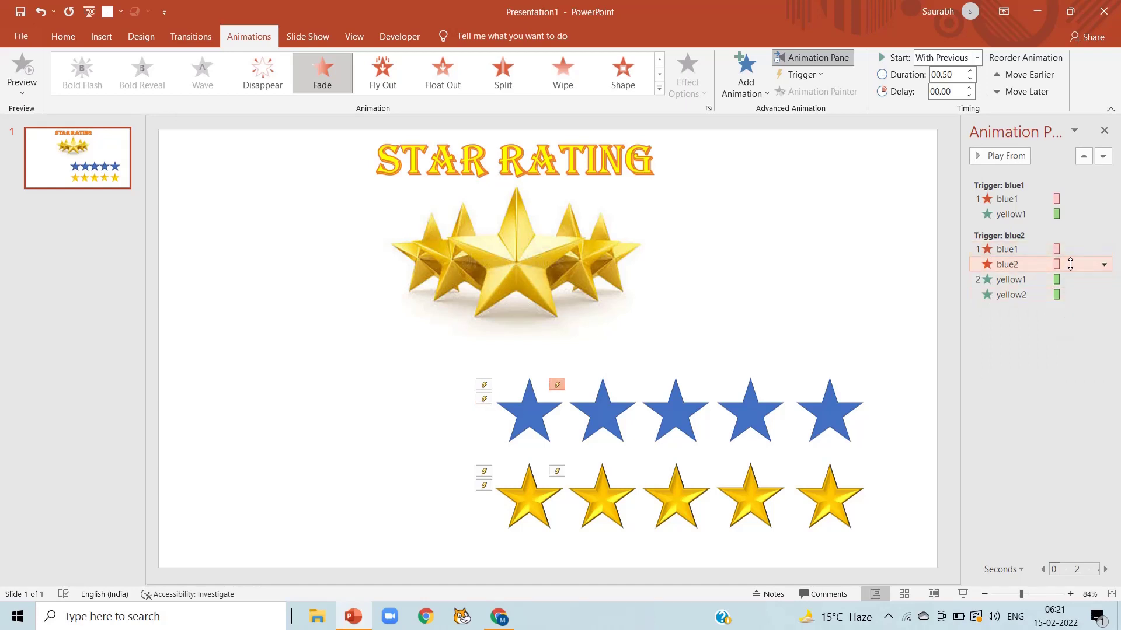
shift+click(1070, 279)
shift+click(1072, 294)
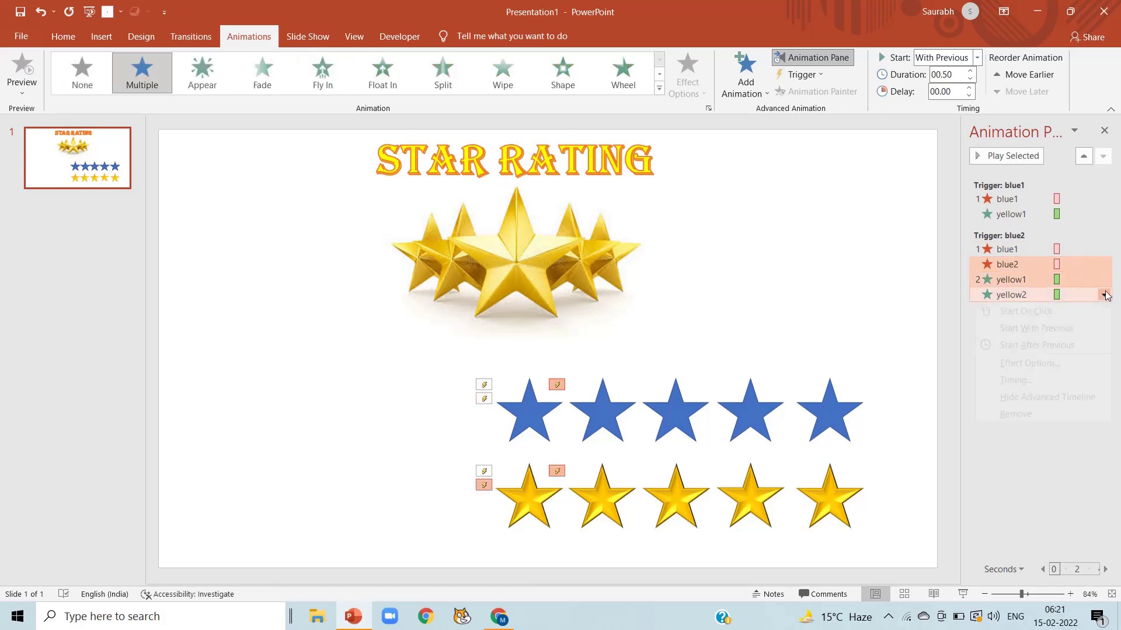
click(1082, 329)
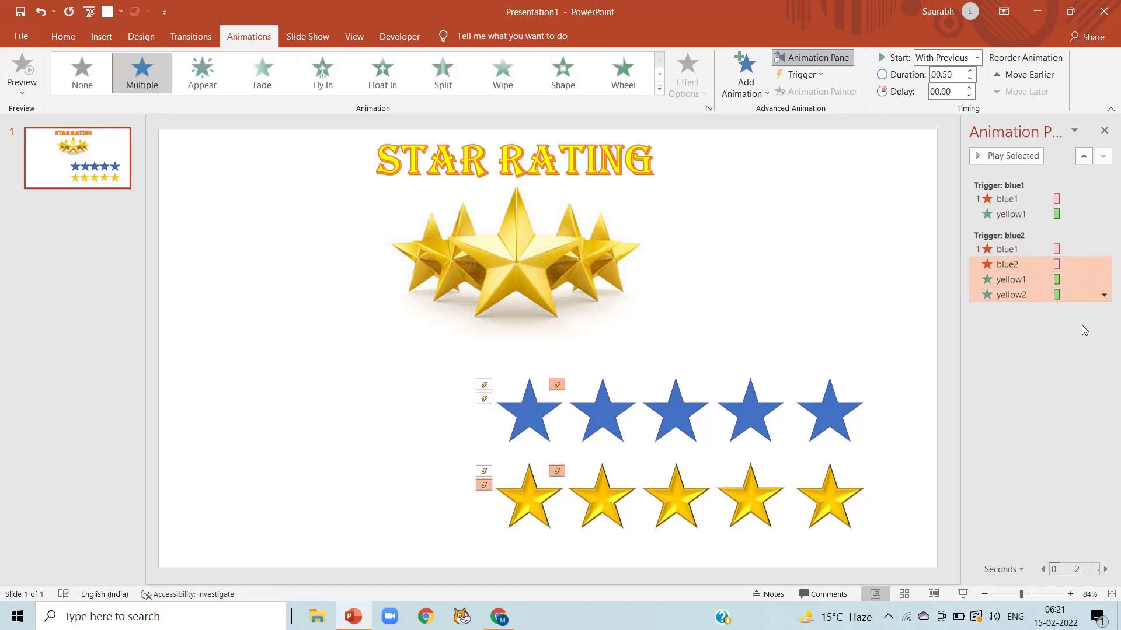
click(884, 310)
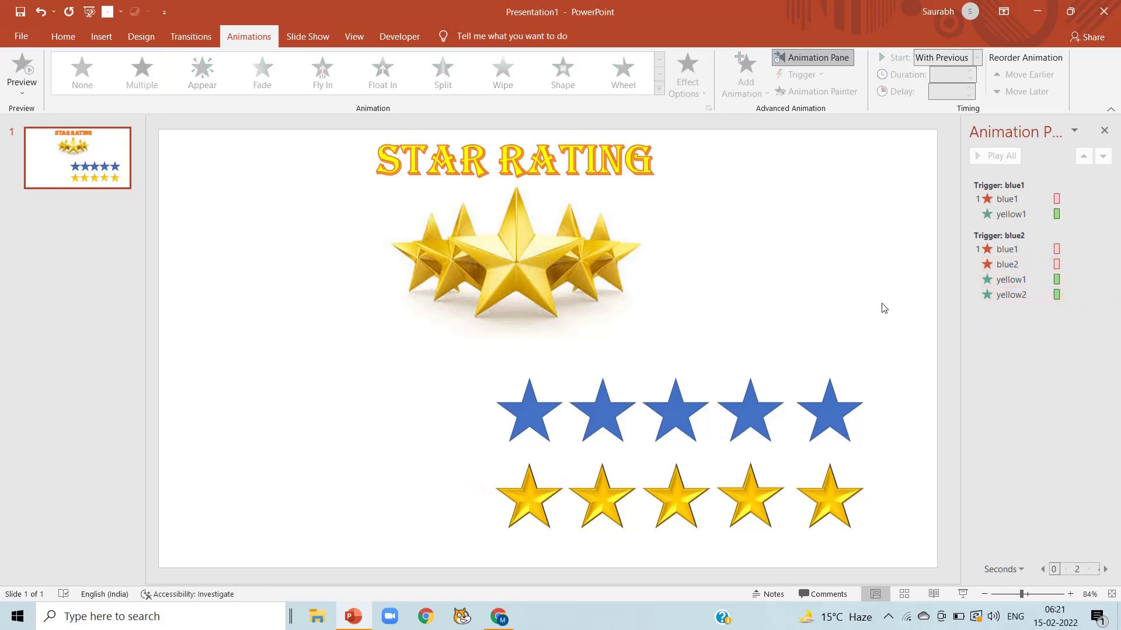
Select the first three blue stars on the slide.
click(672, 410)
click(760, 355)
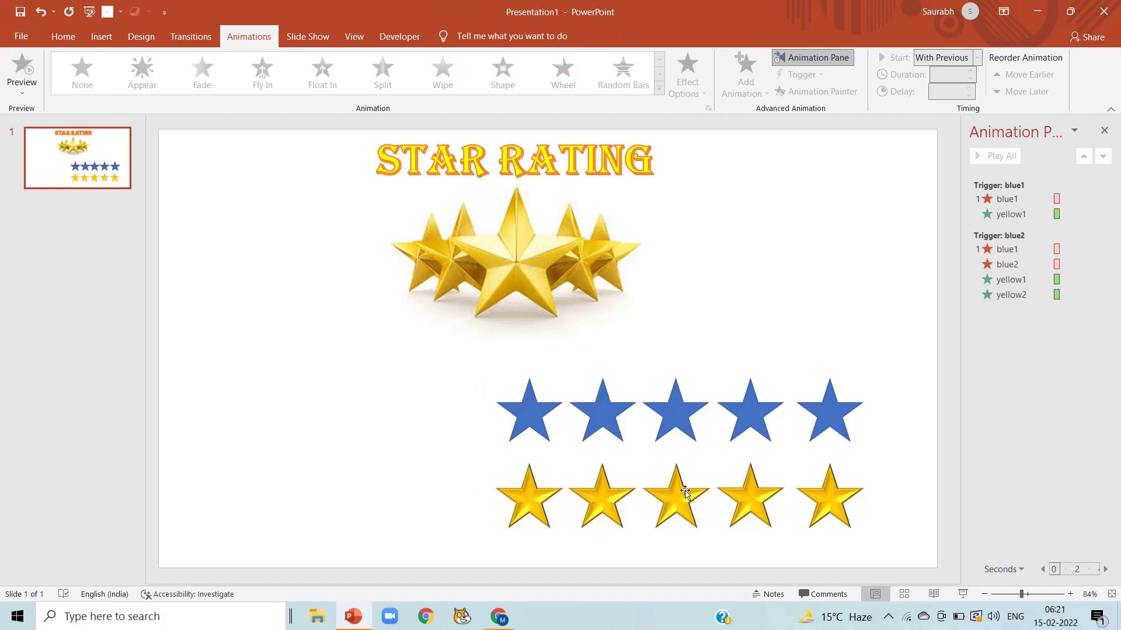
click(684, 430)
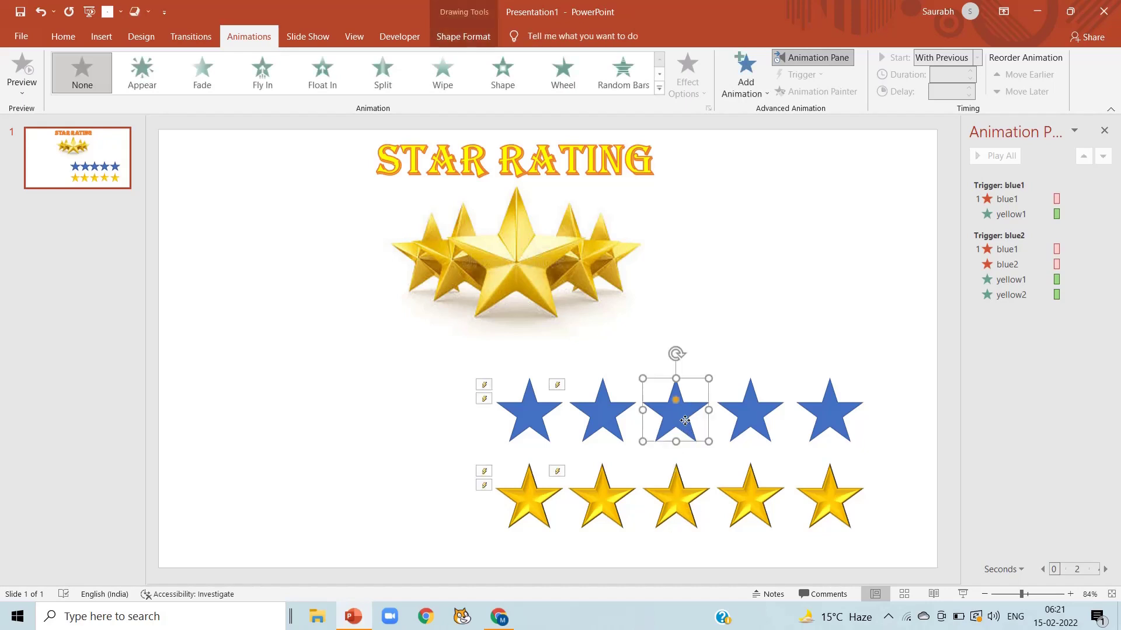
shift+click(620, 431)
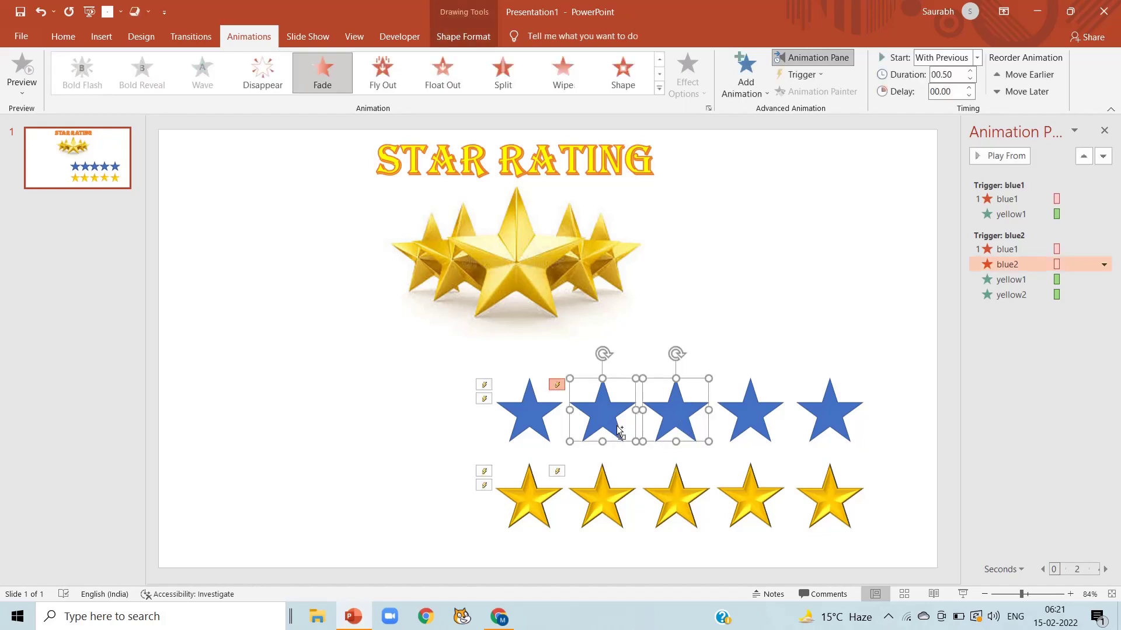
shift+click(538, 419)
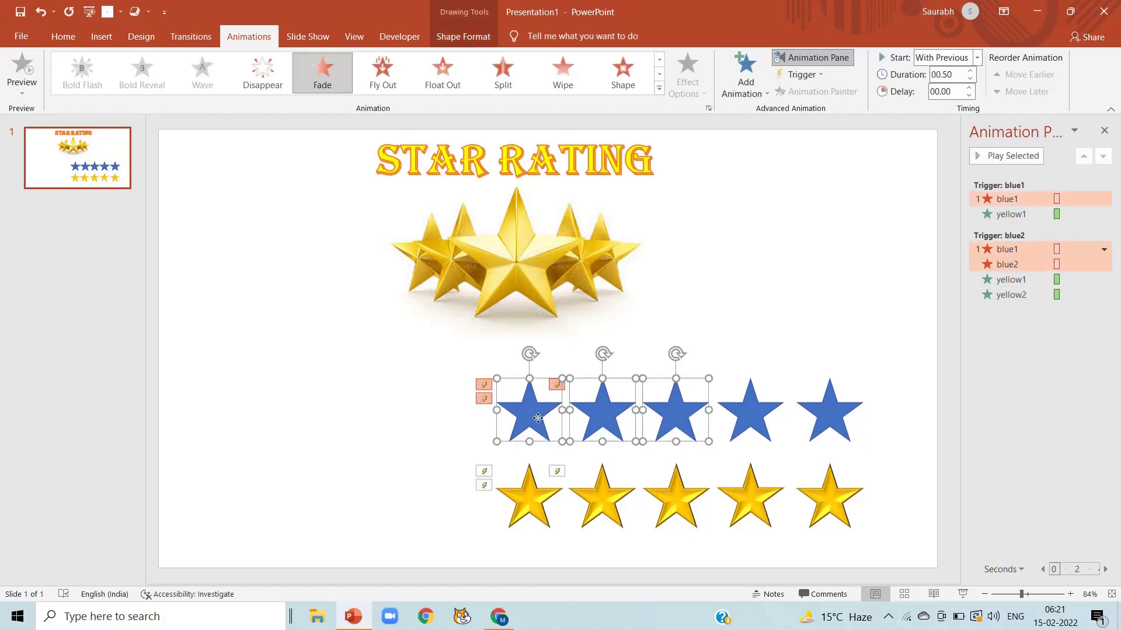
Give the three selected blue stars a Fade exit animation.
click(750, 94)
click(750, 94)
click(750, 94)
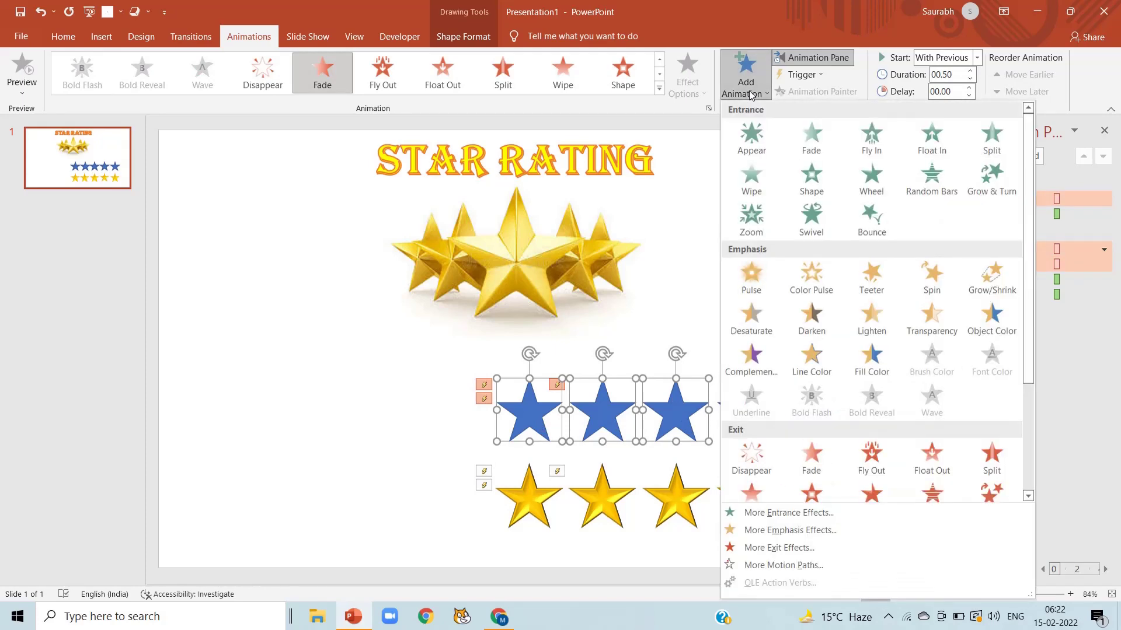
click(819, 456)
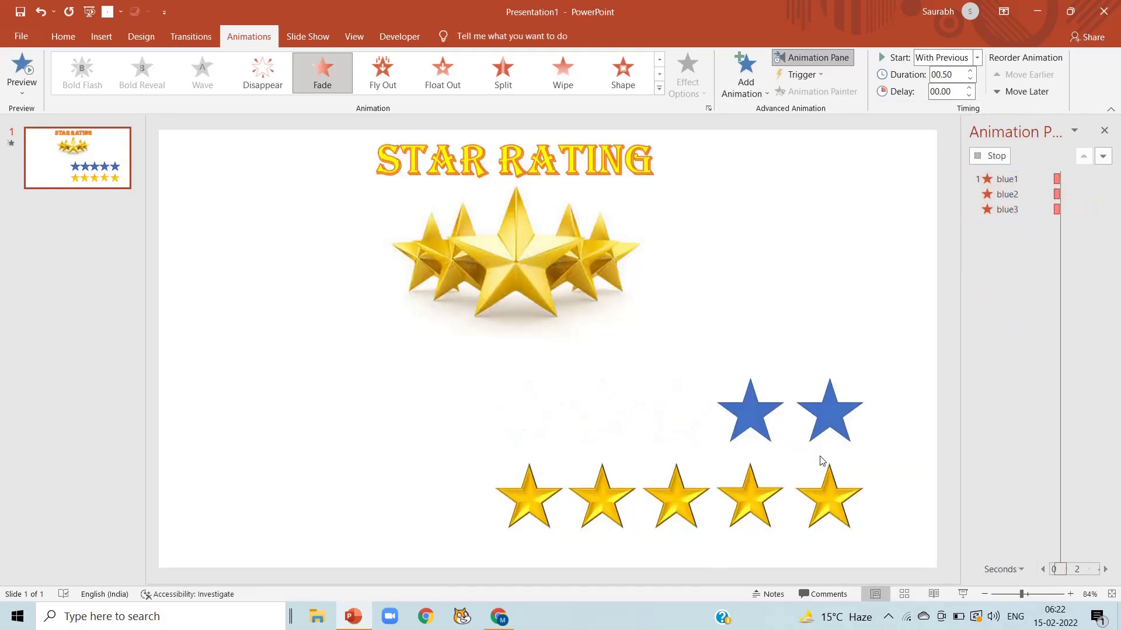
Give the first three gold stars a Spinner entrance effect.
click(673, 506)
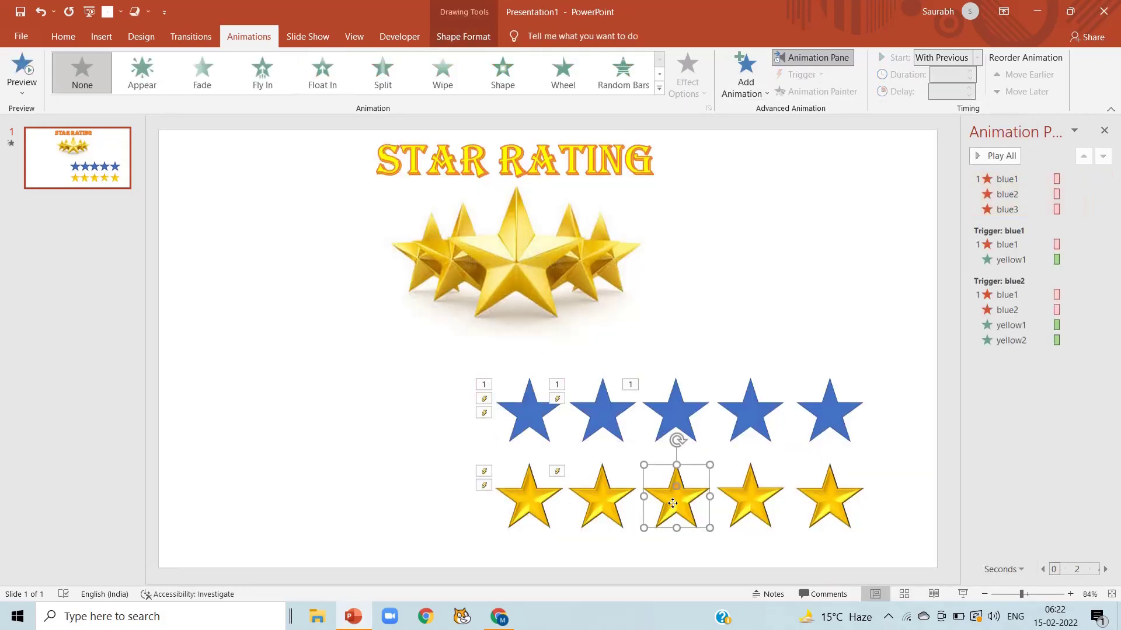
shift+click(615, 499)
shift+click(523, 502)
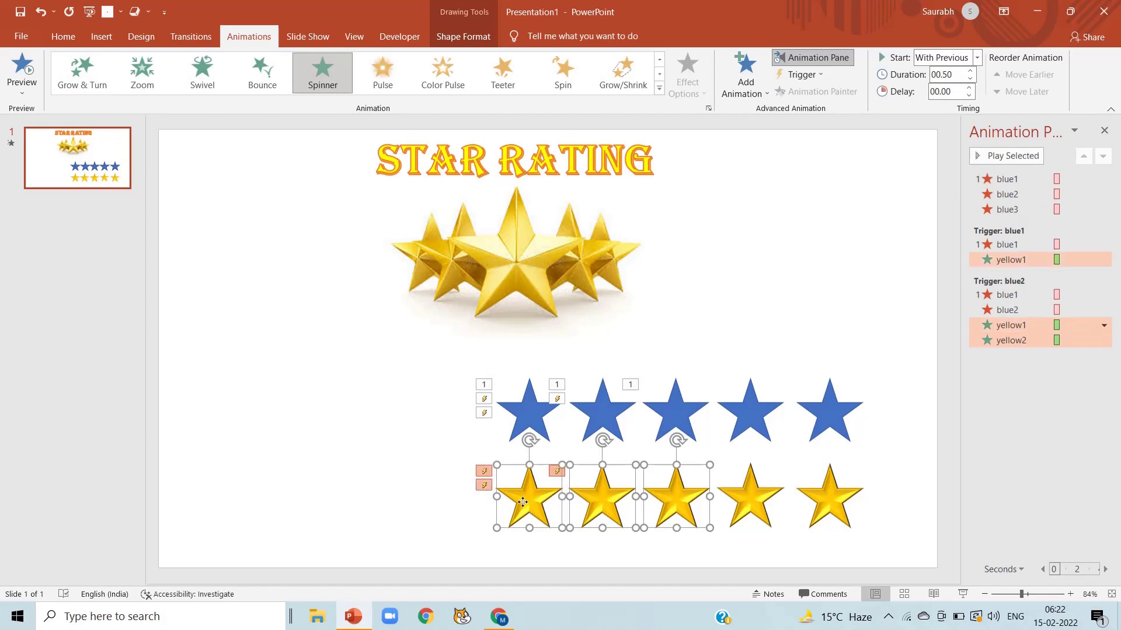
click(744, 103)
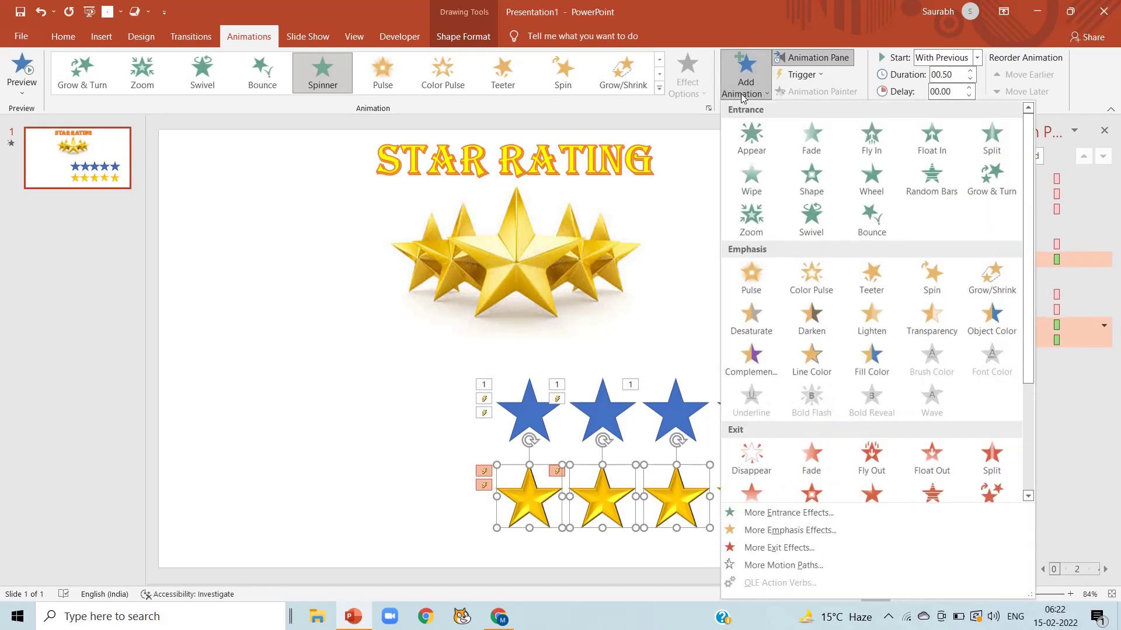
click(804, 516)
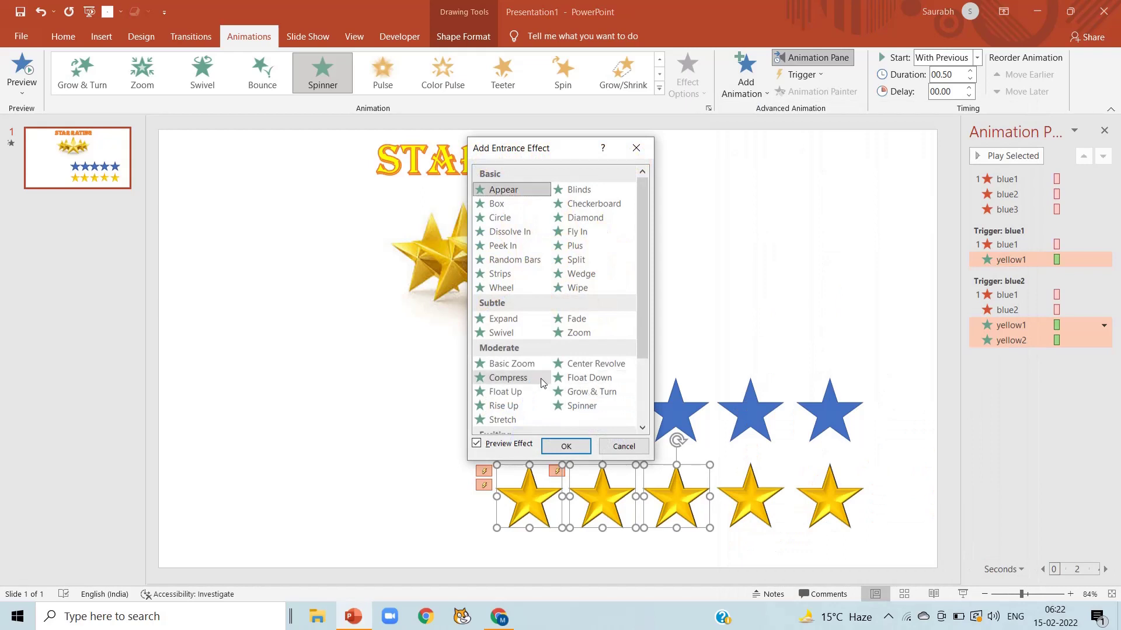
click(597, 403)
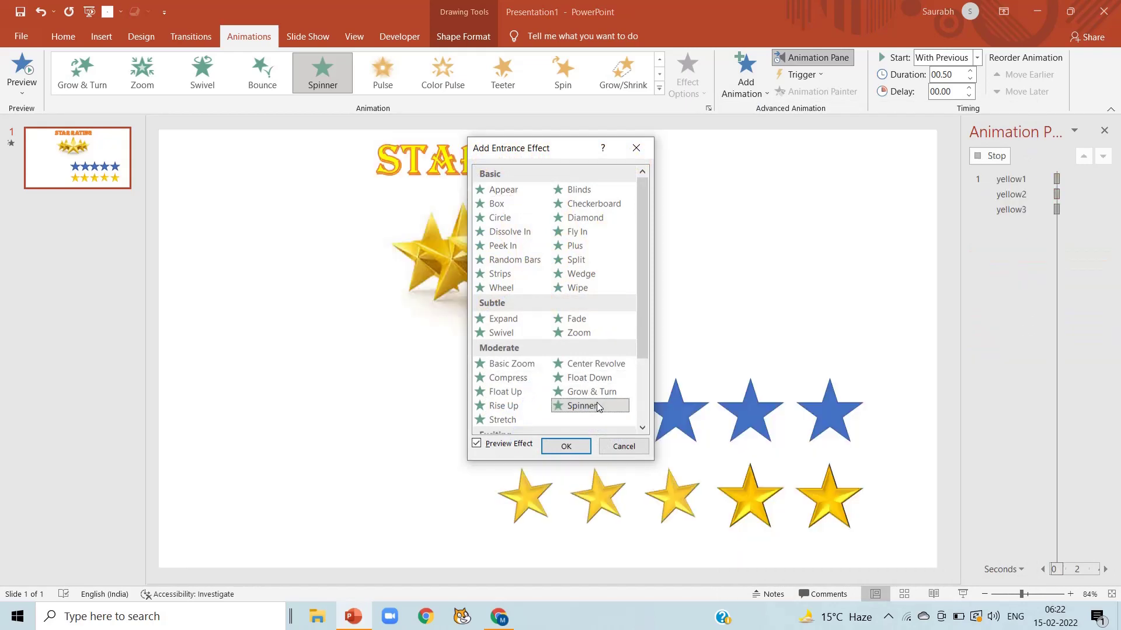
click(565, 447)
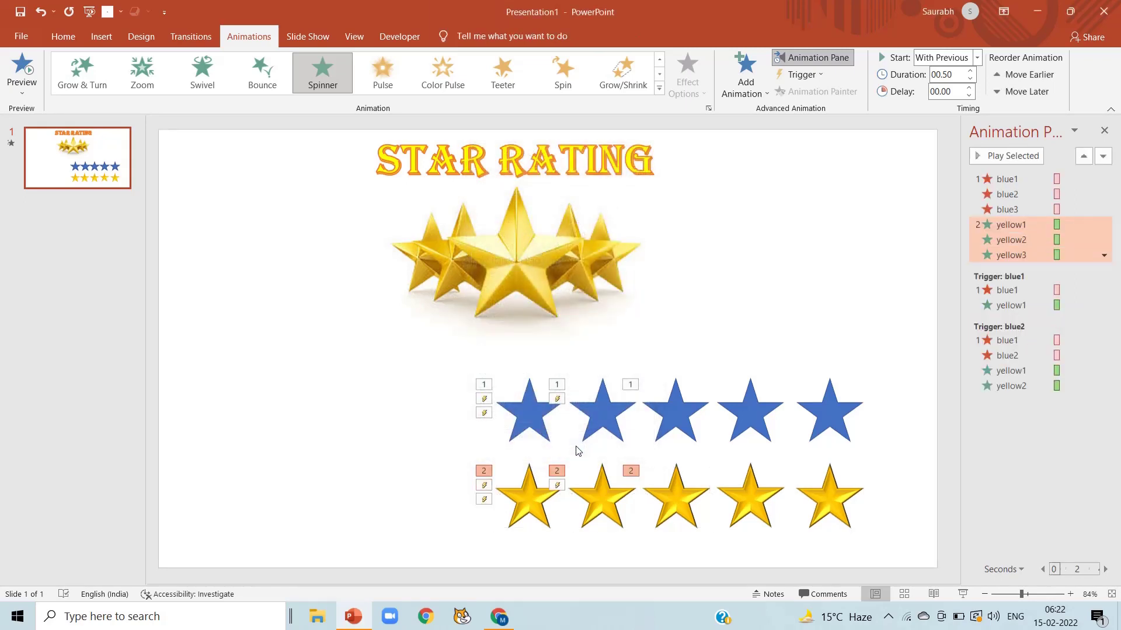
click(1084, 180)
Make the new blue fade and gold spin effects trigger on click of blue3.
drag(1084, 179, 1082, 239)
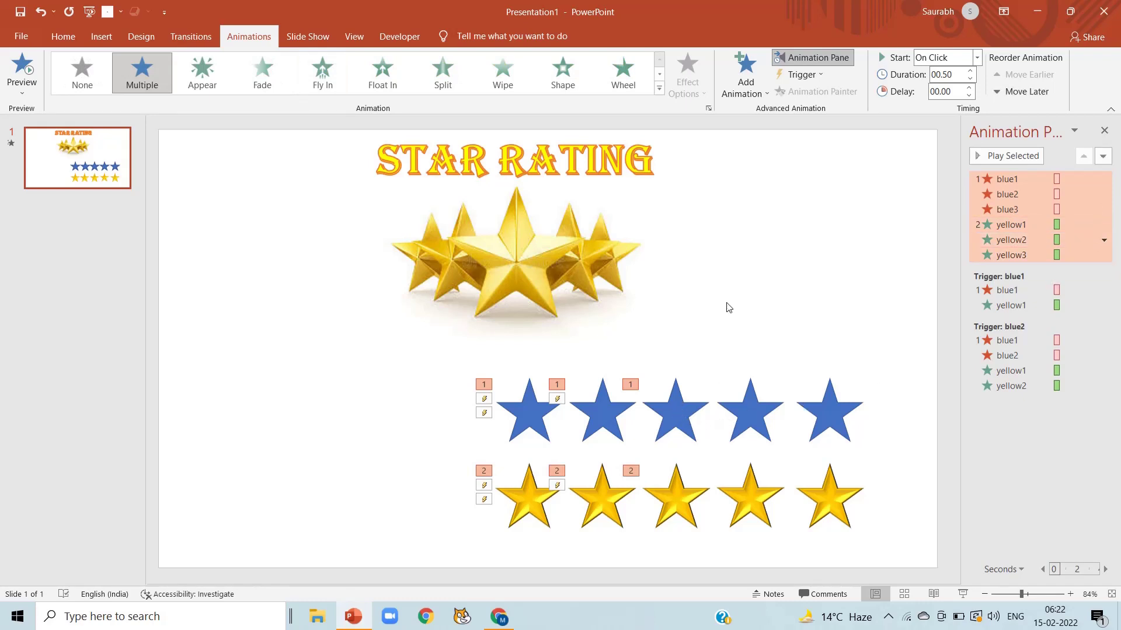
click(801, 75)
mouse_move(816, 98)
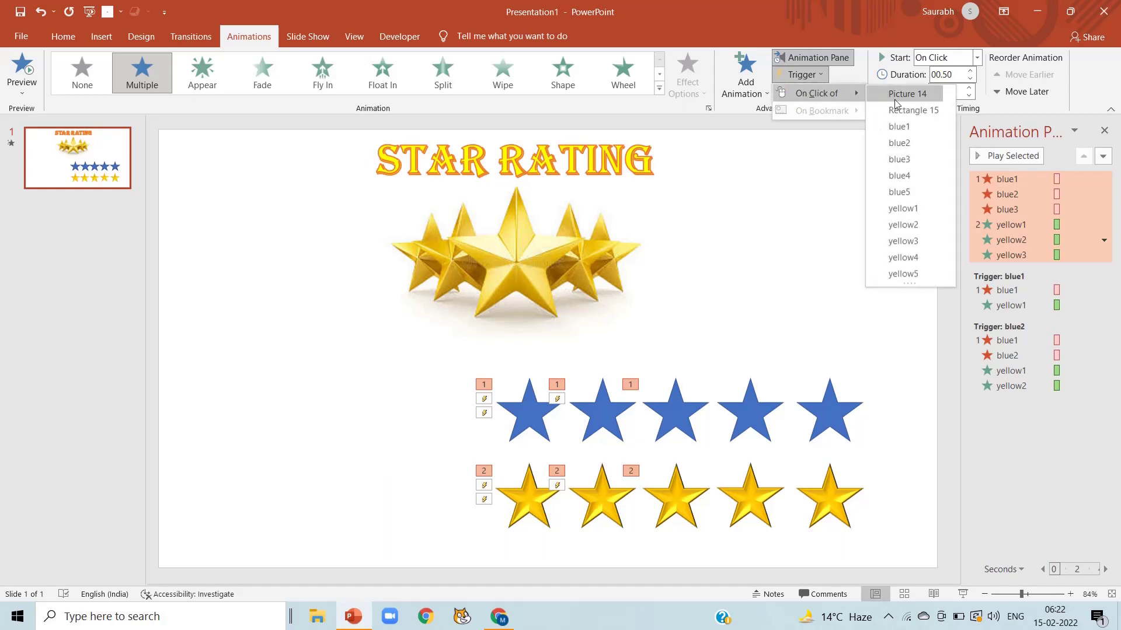
click(923, 159)
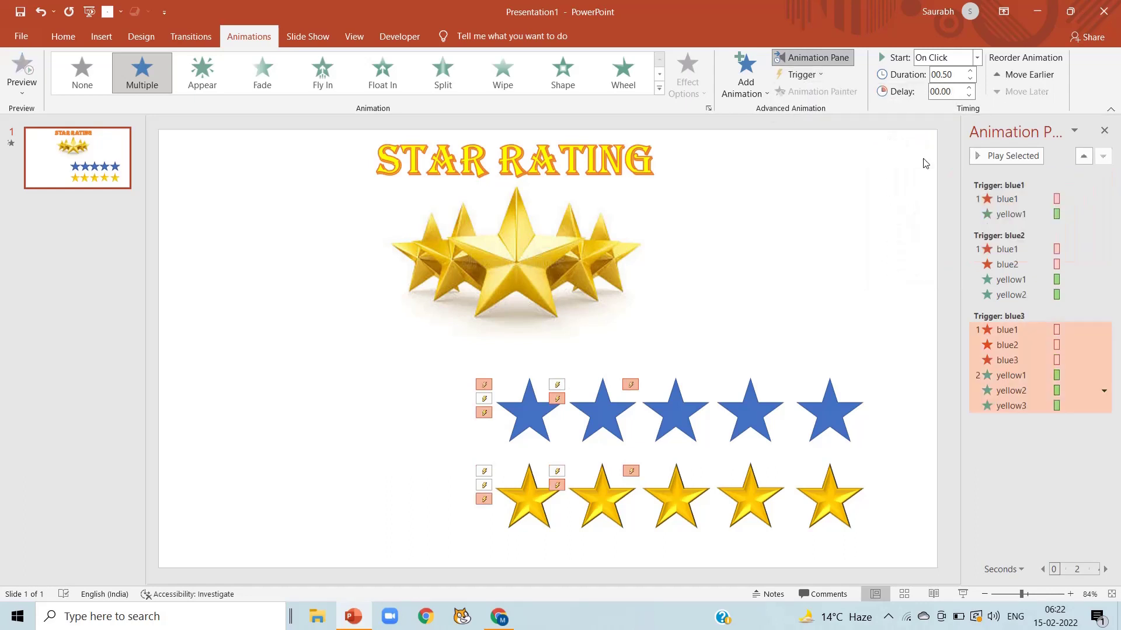
Set blue2 through yellow3 under the blue3 trigger to Start With Previous.
ctrl+click(1033, 341)
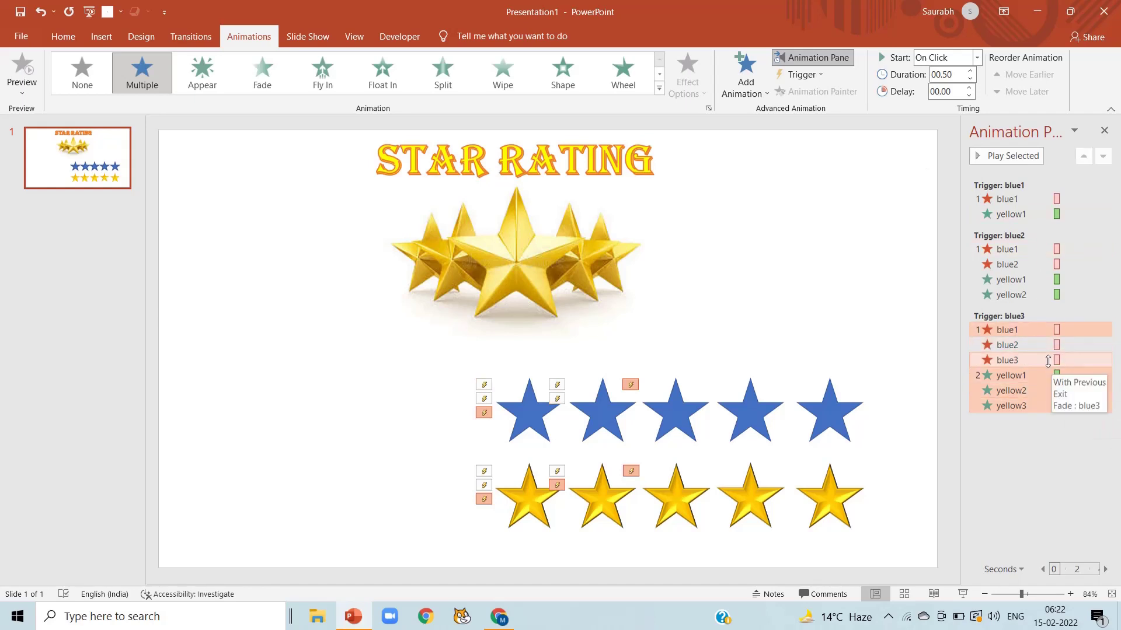
click(1042, 342)
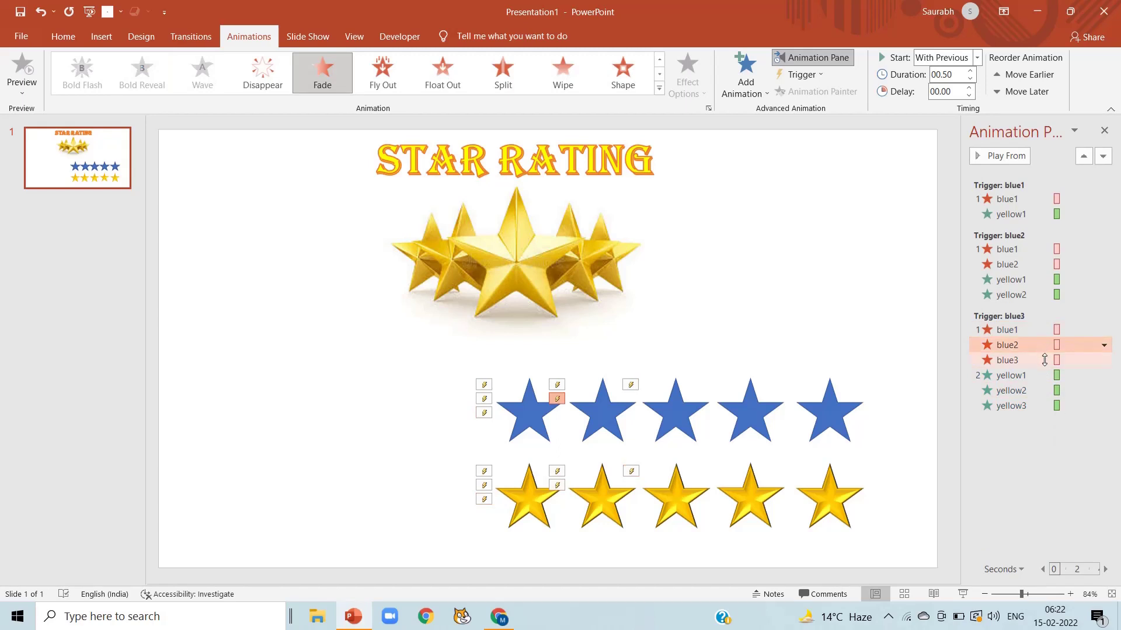
ctrl+click(1044, 360)
ctrl+click(1045, 375)
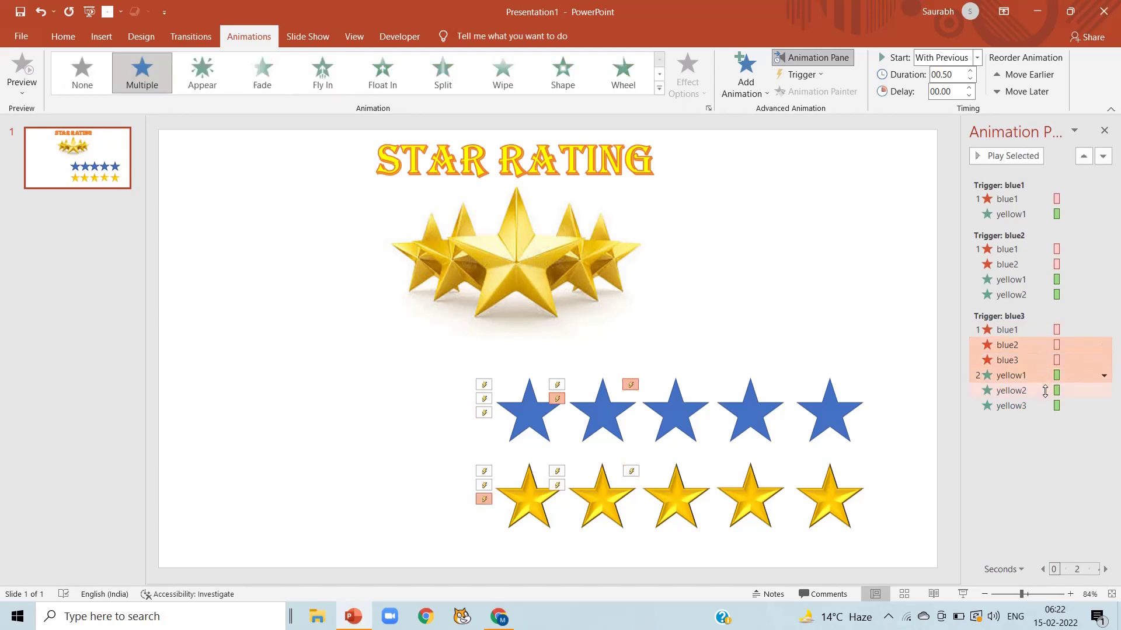
ctrl+click(1044, 390)
ctrl+click(1046, 405)
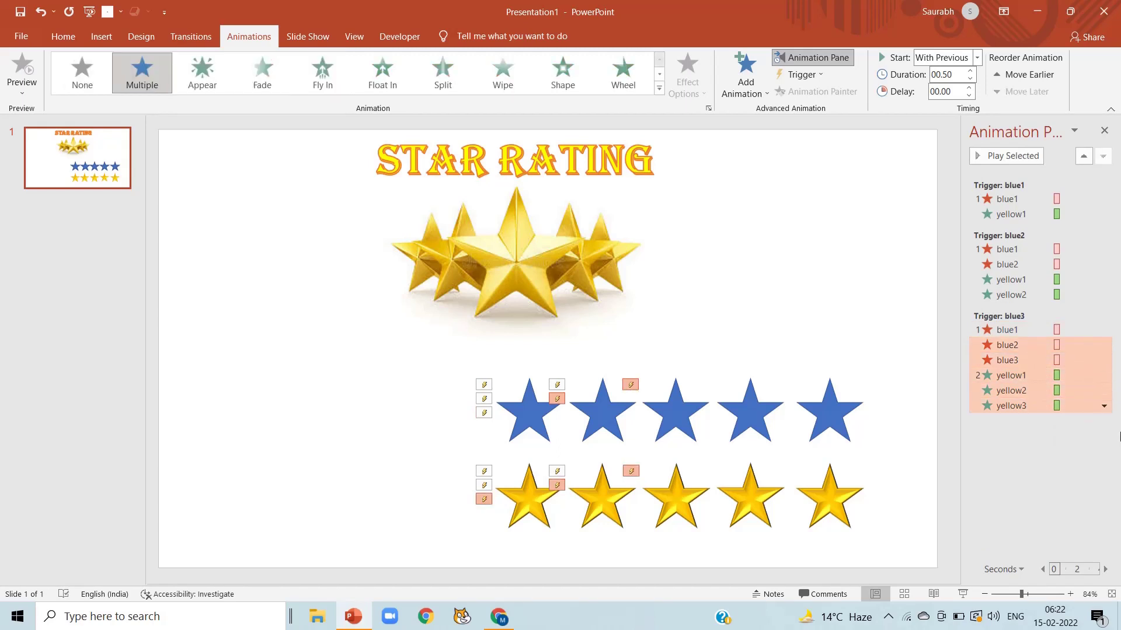
click(1103, 406)
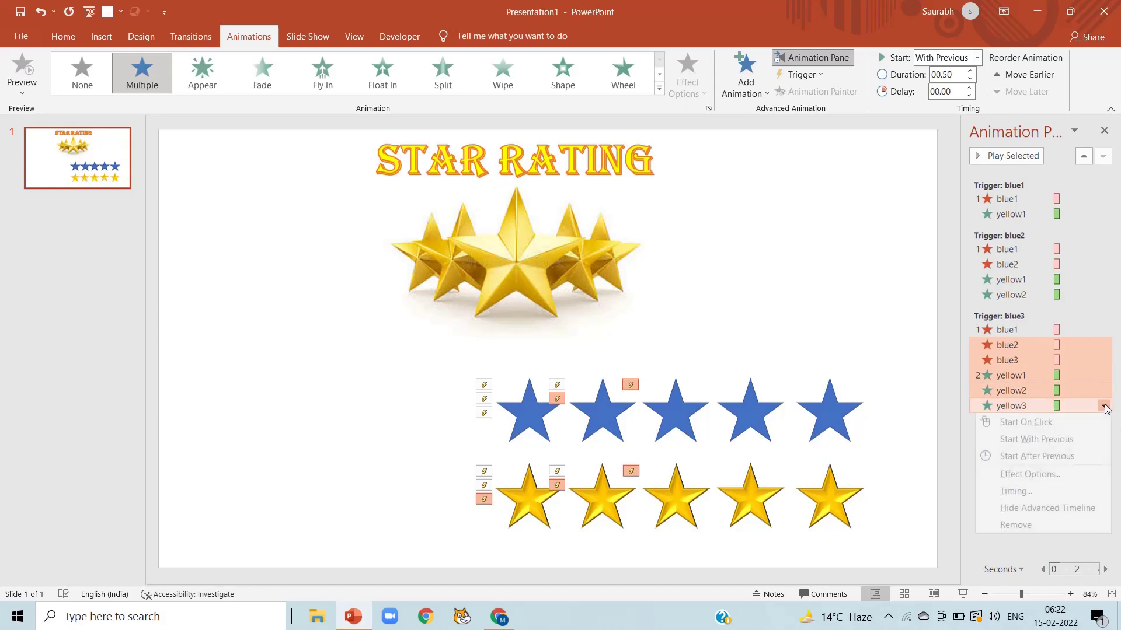
click(1080, 439)
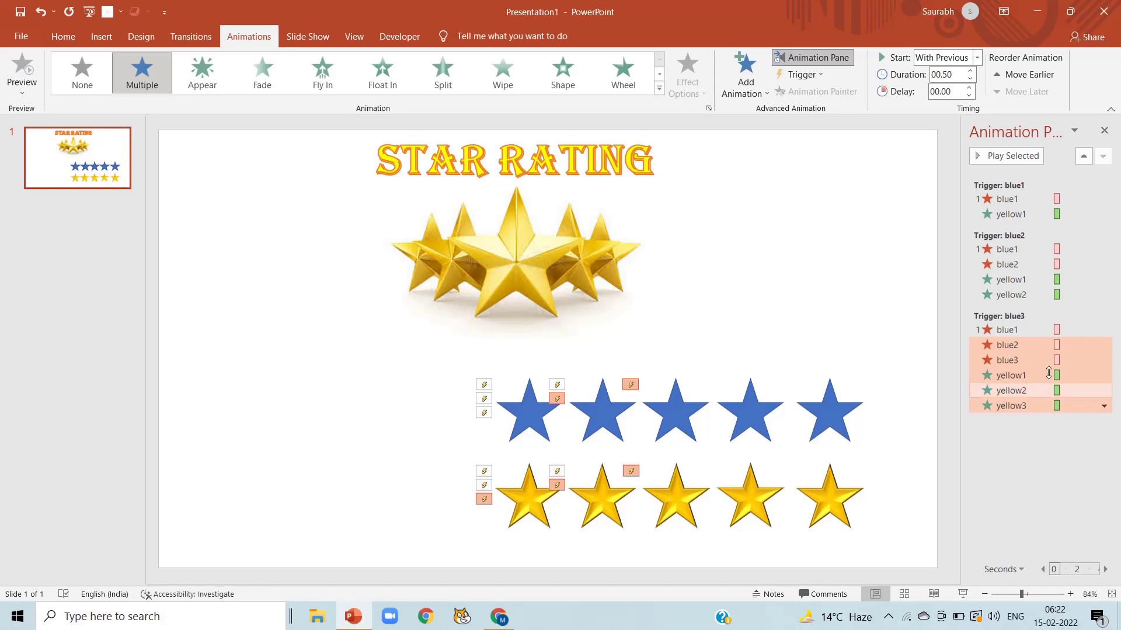
Give blue stars 1–4 a Fade exit animation.
click(743, 422)
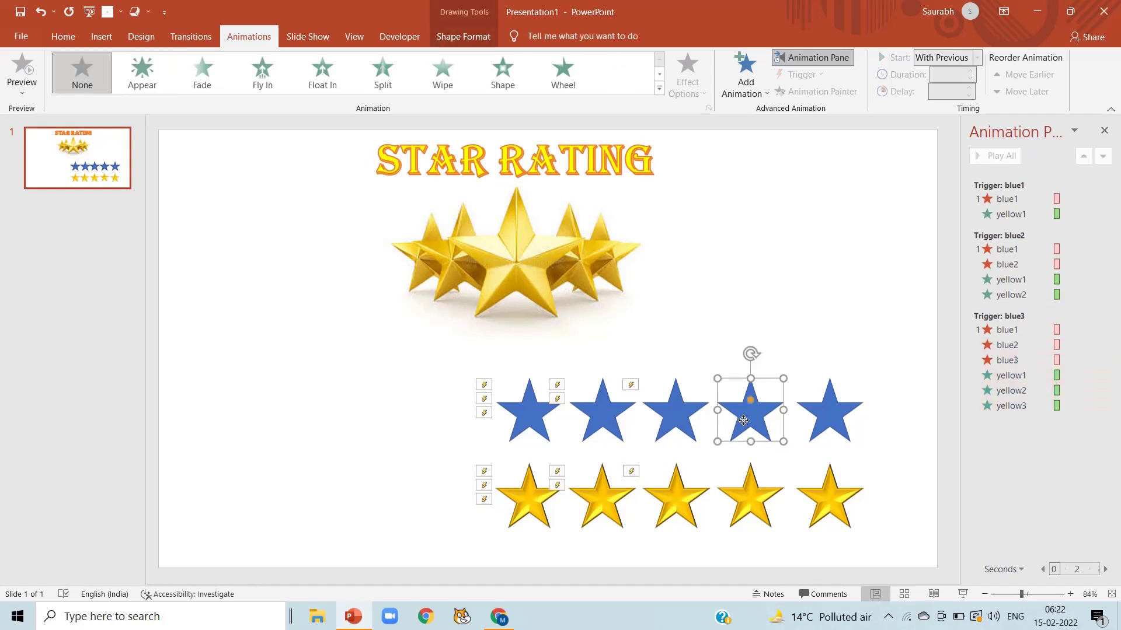
shift+click(675, 416)
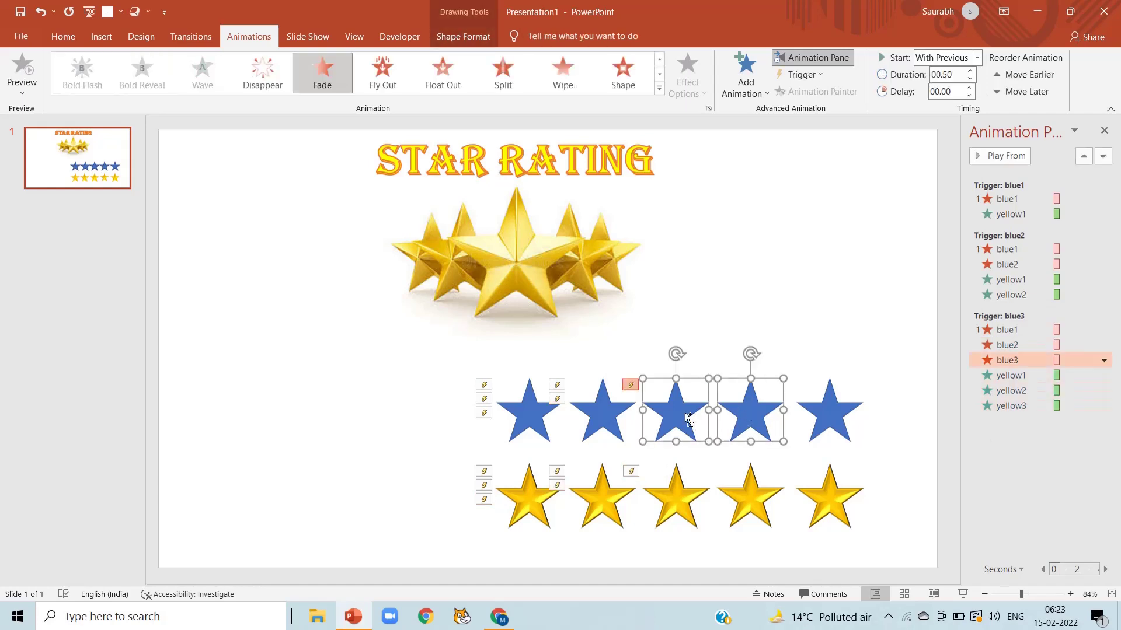
shift+click(607, 415)
shift+click(536, 420)
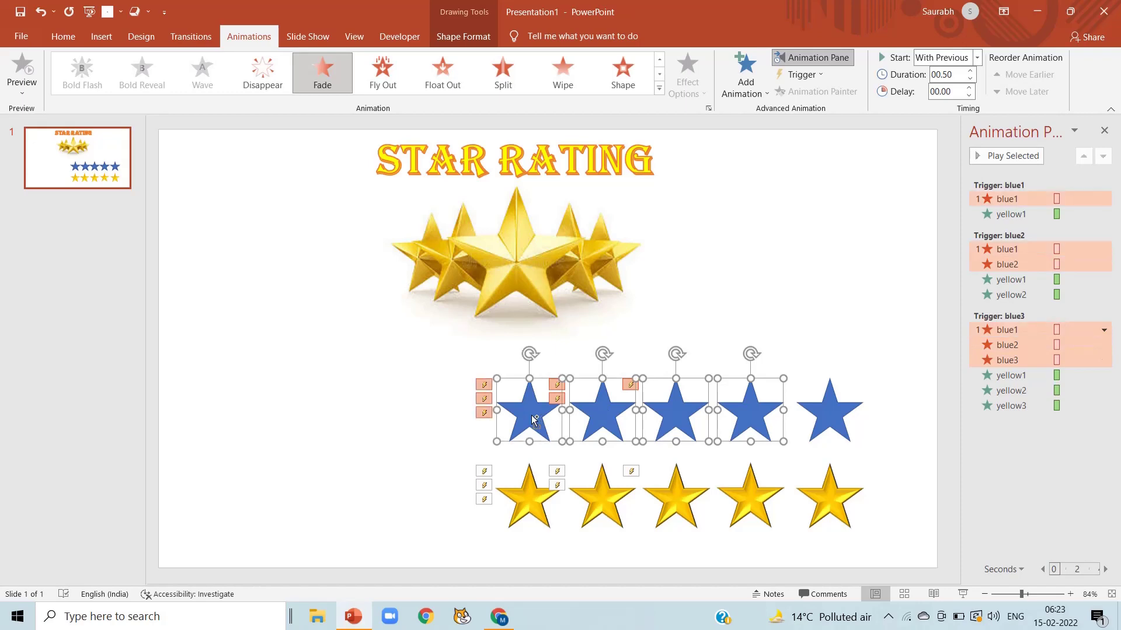
click(745, 75)
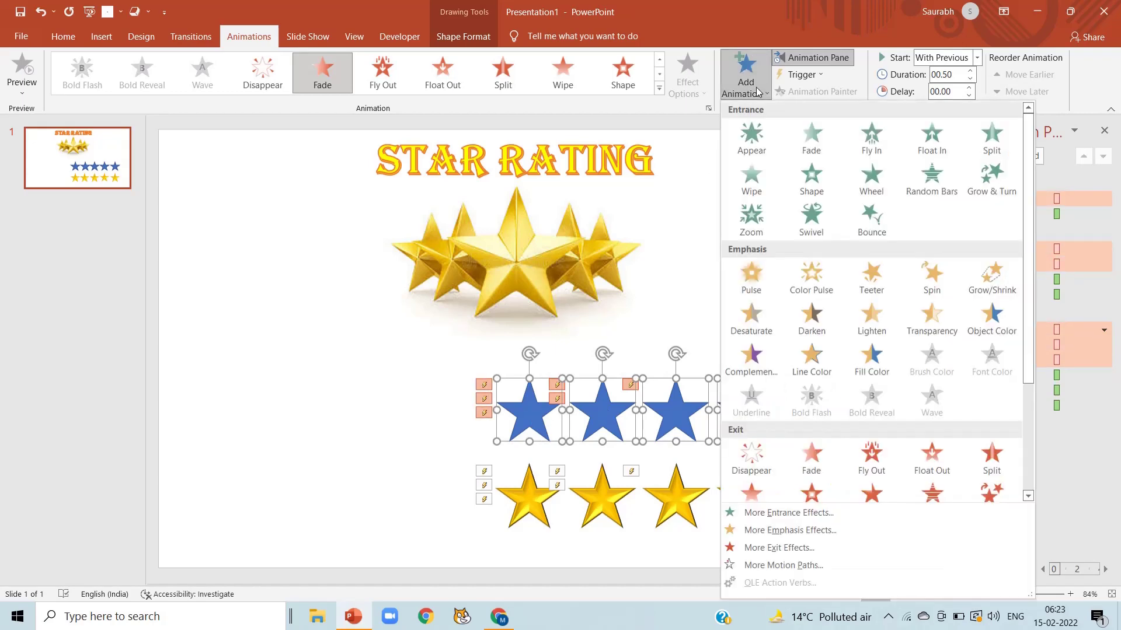
click(811, 458)
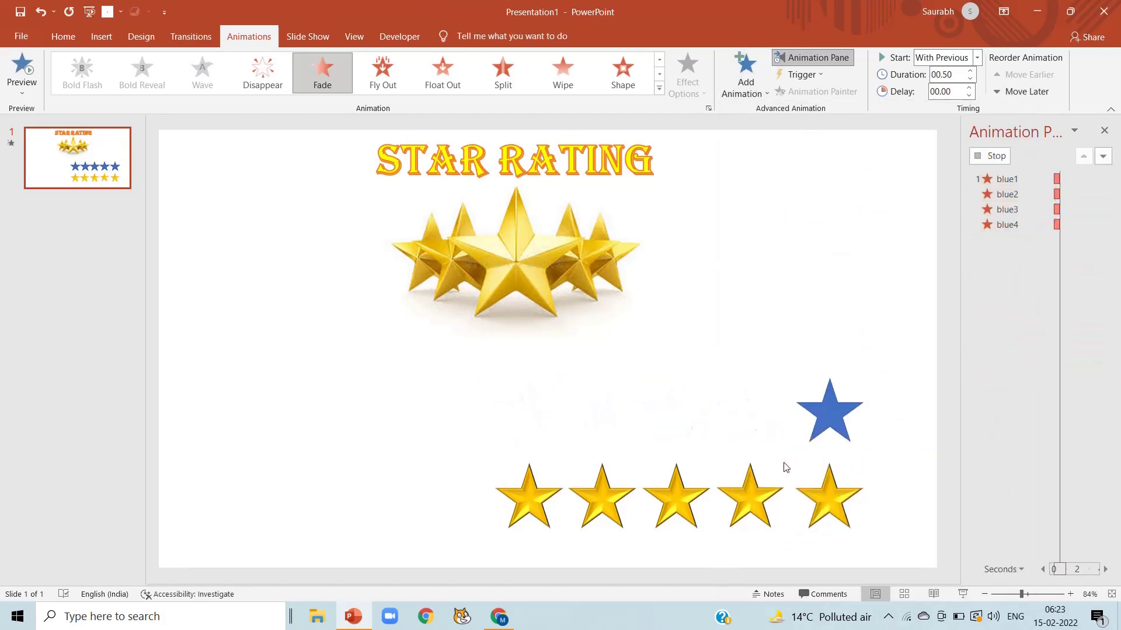
Give gold stars 1–4 a Spinner entrance effect.
click(757, 488)
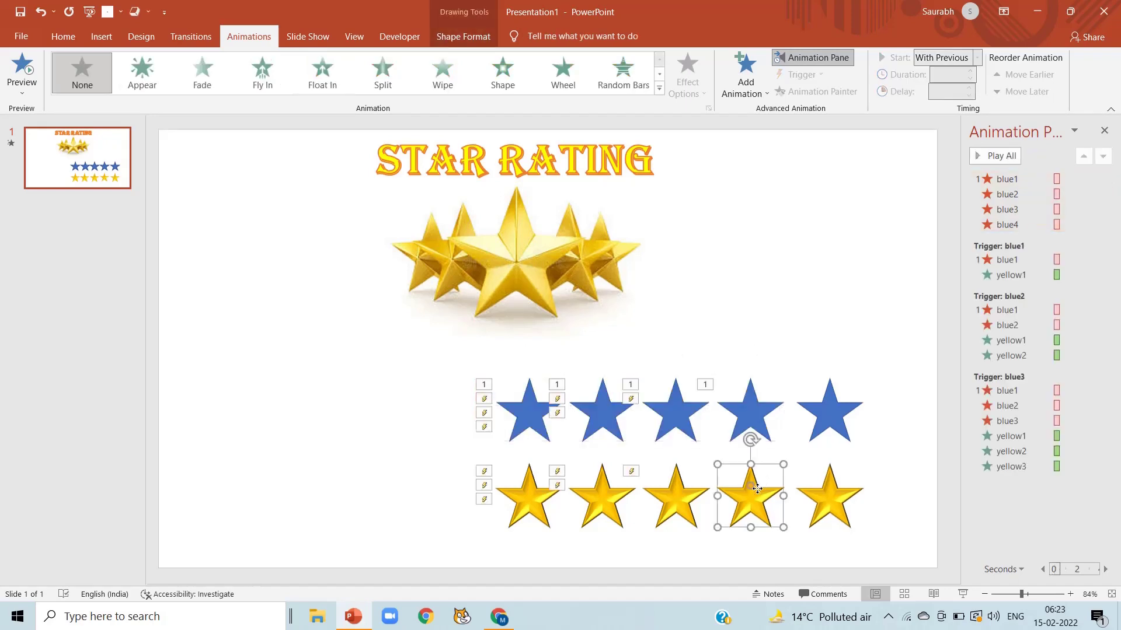
shift+click(692, 497)
shift+click(625, 486)
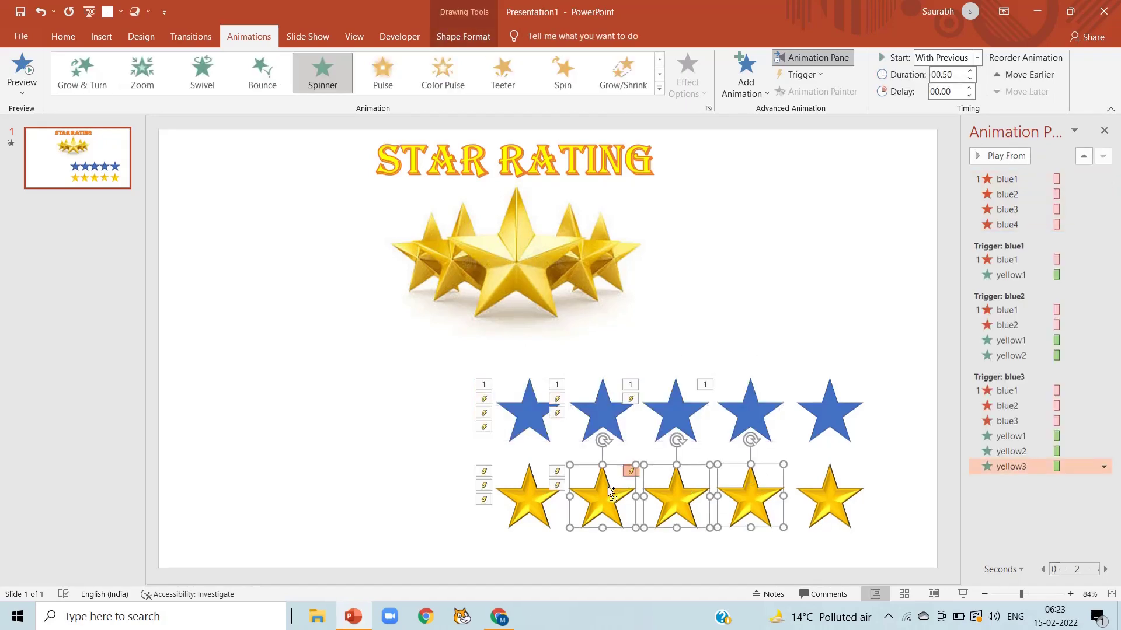
shift+click(525, 491)
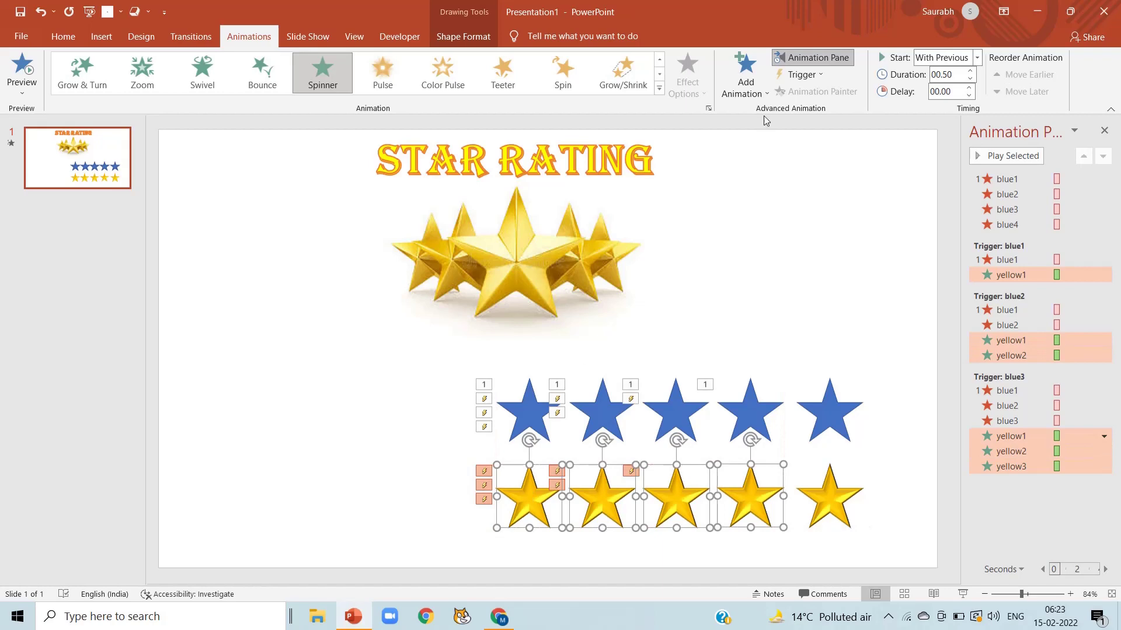
click(751, 88)
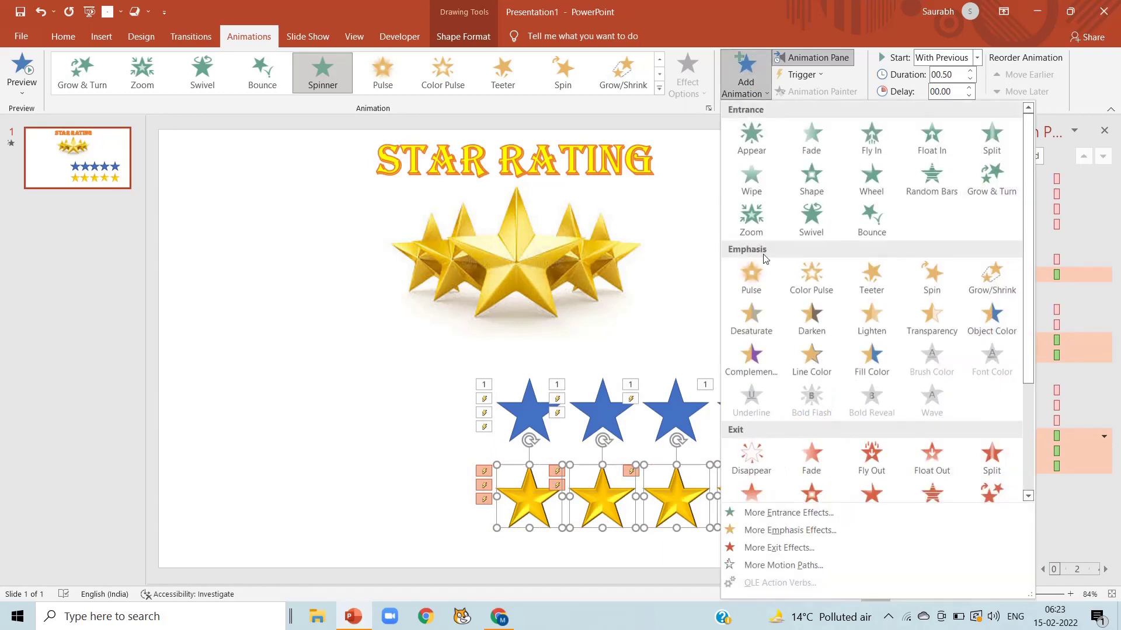
click(788, 512)
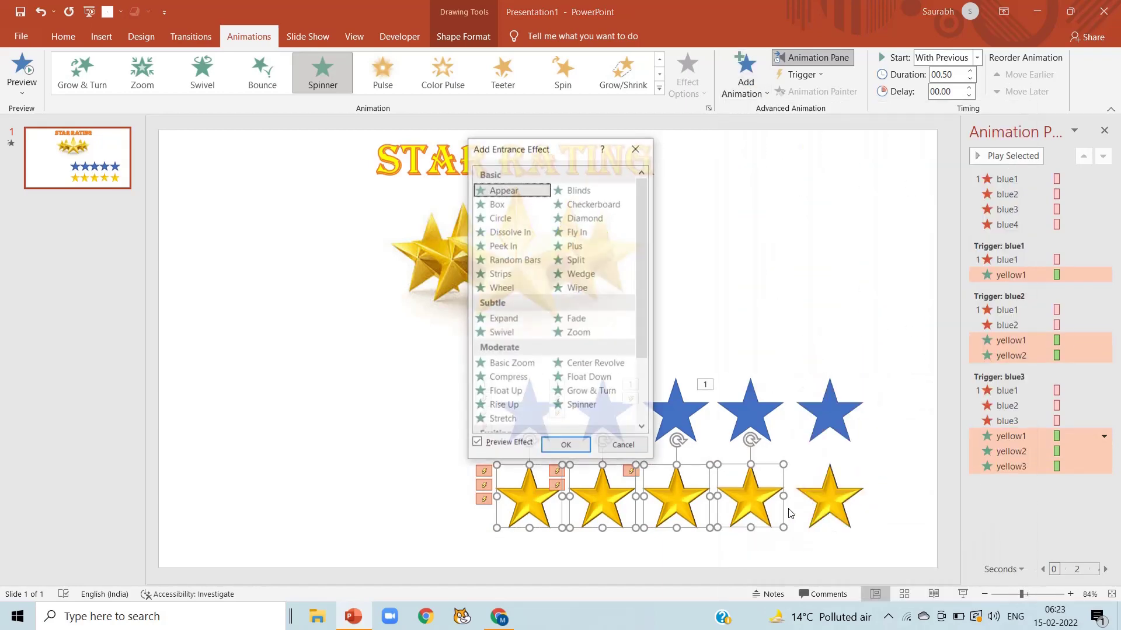
click(590, 407)
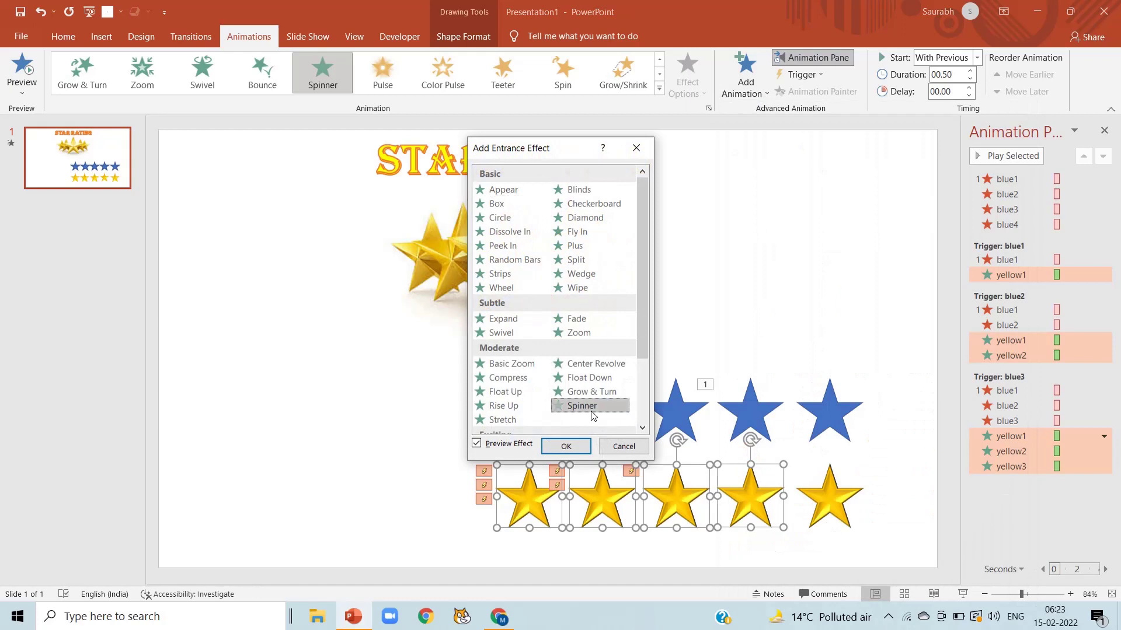
click(579, 448)
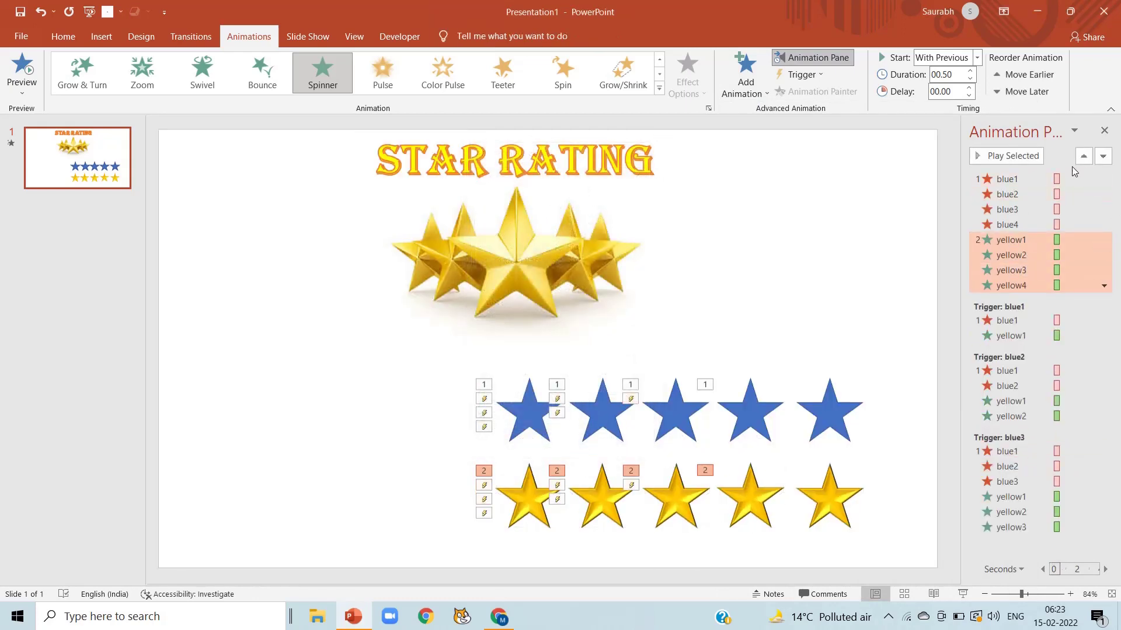
ctrl+click(1040, 181)
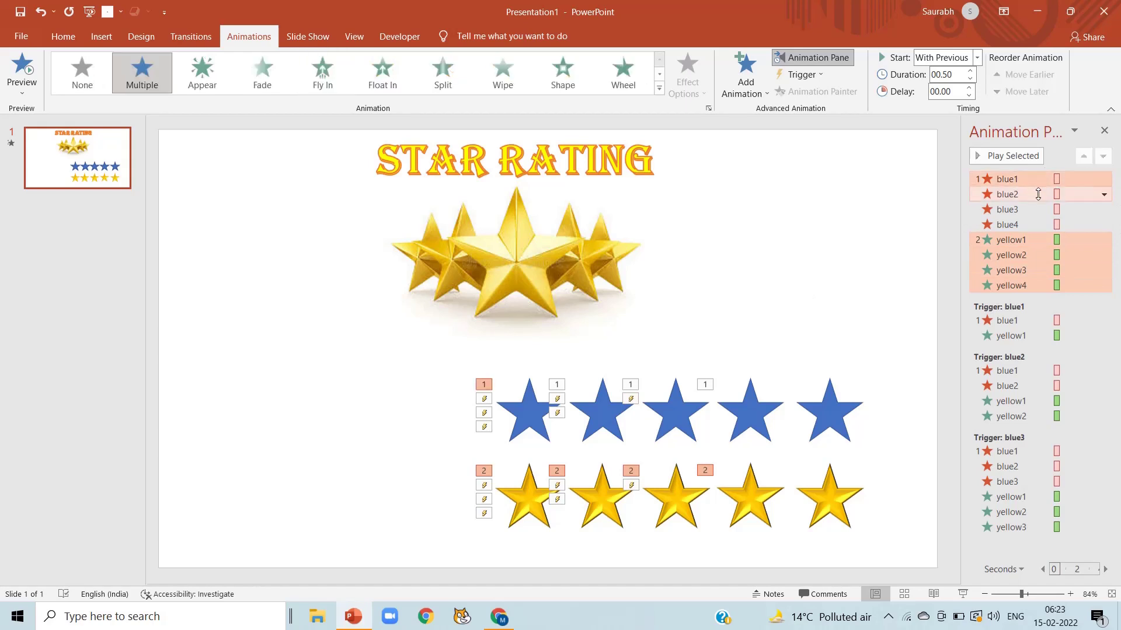
Make the blue1–blue4 and yellow1–yellow4 effects trigger on click of blue4.
ctrl+click(1038, 194)
ctrl+click(1039, 209)
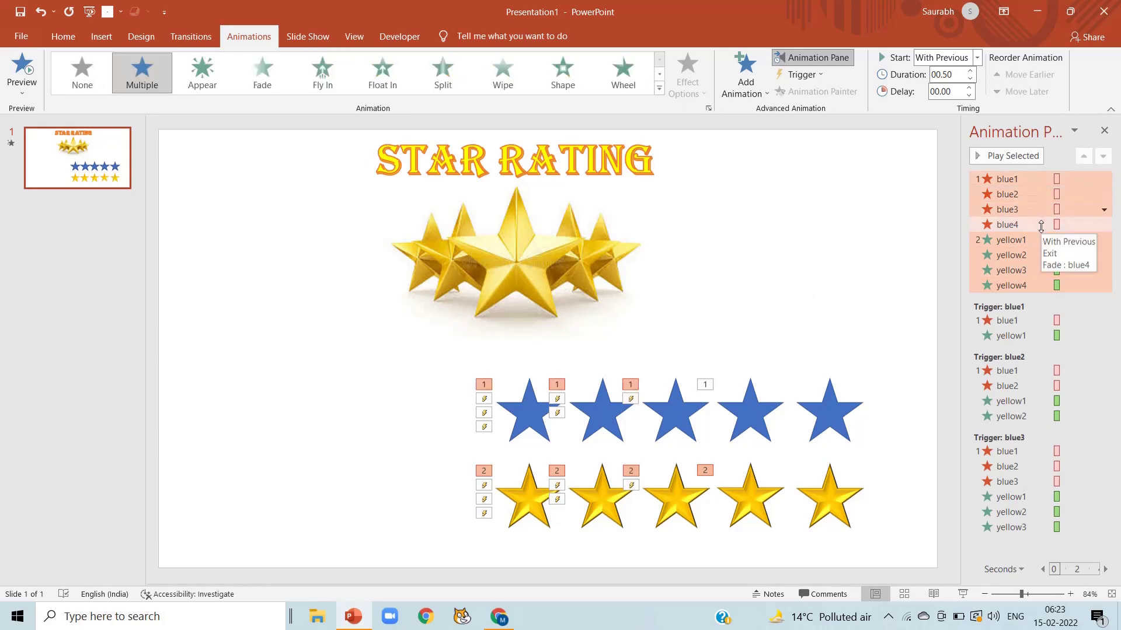
ctrl+click(1041, 225)
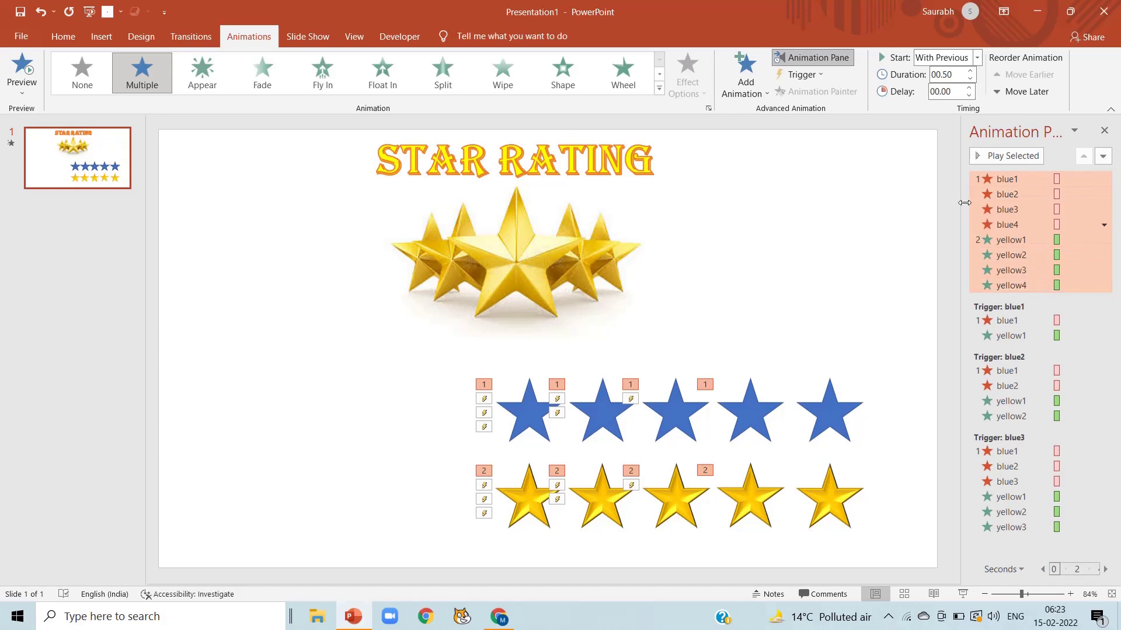
click(817, 75)
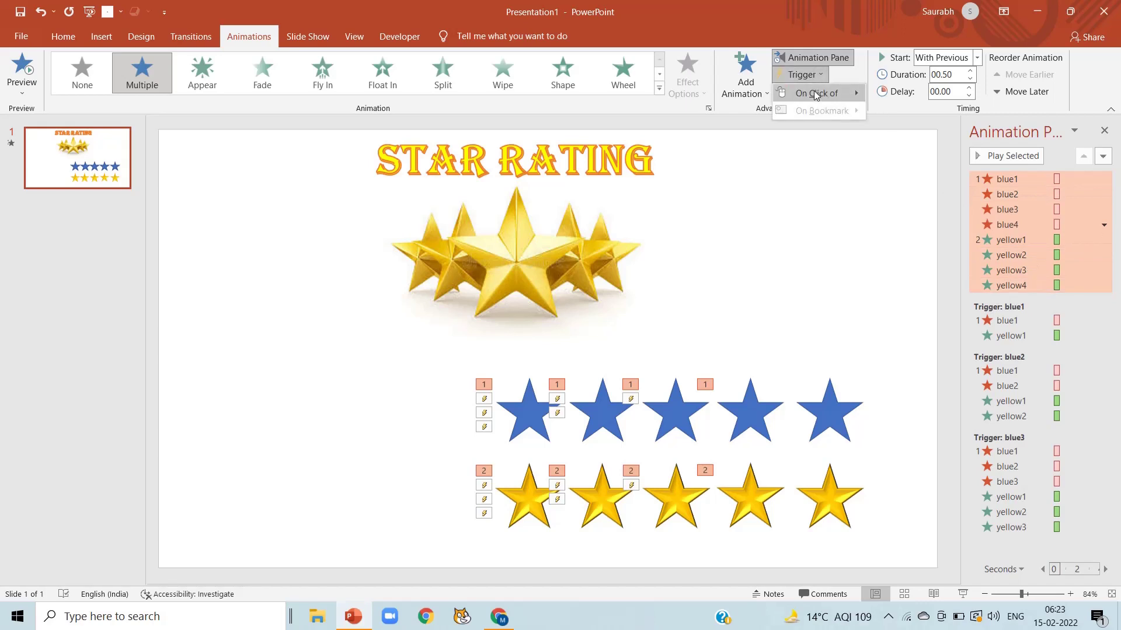
mouse_move(816, 95)
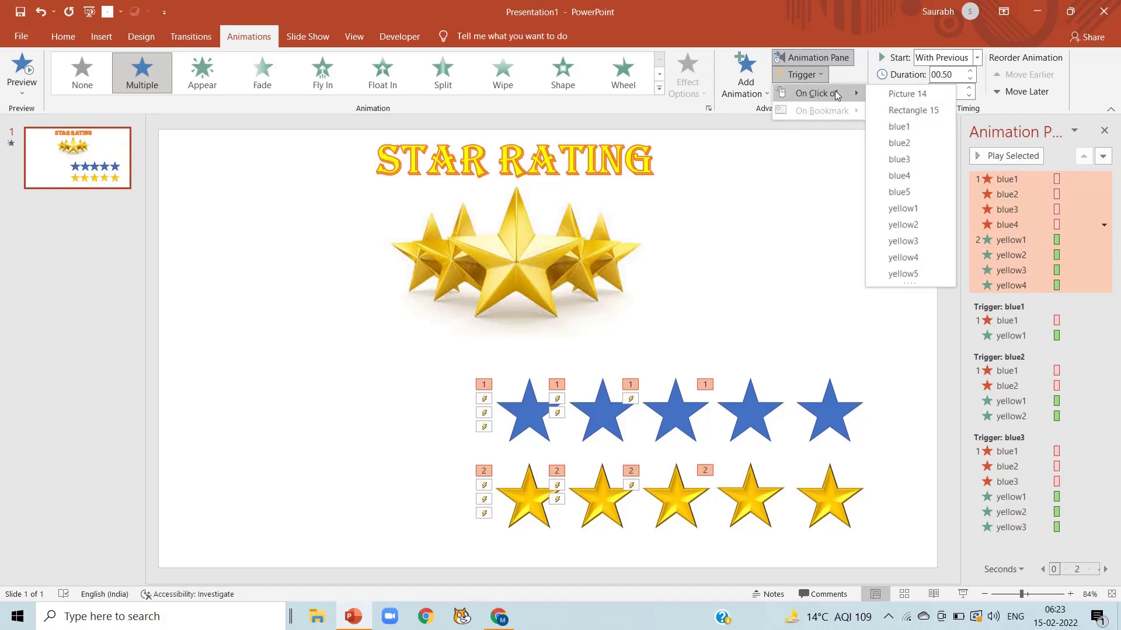
click(915, 180)
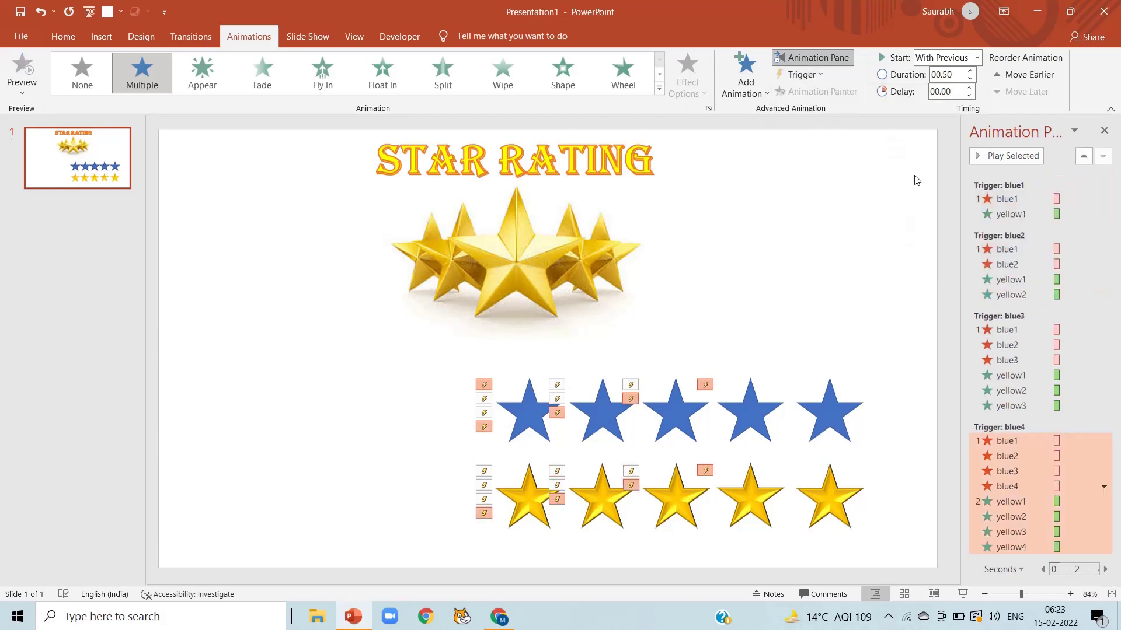
Select the blue2 through yellow3 effects in the blue4 trigger group.
click(1029, 458)
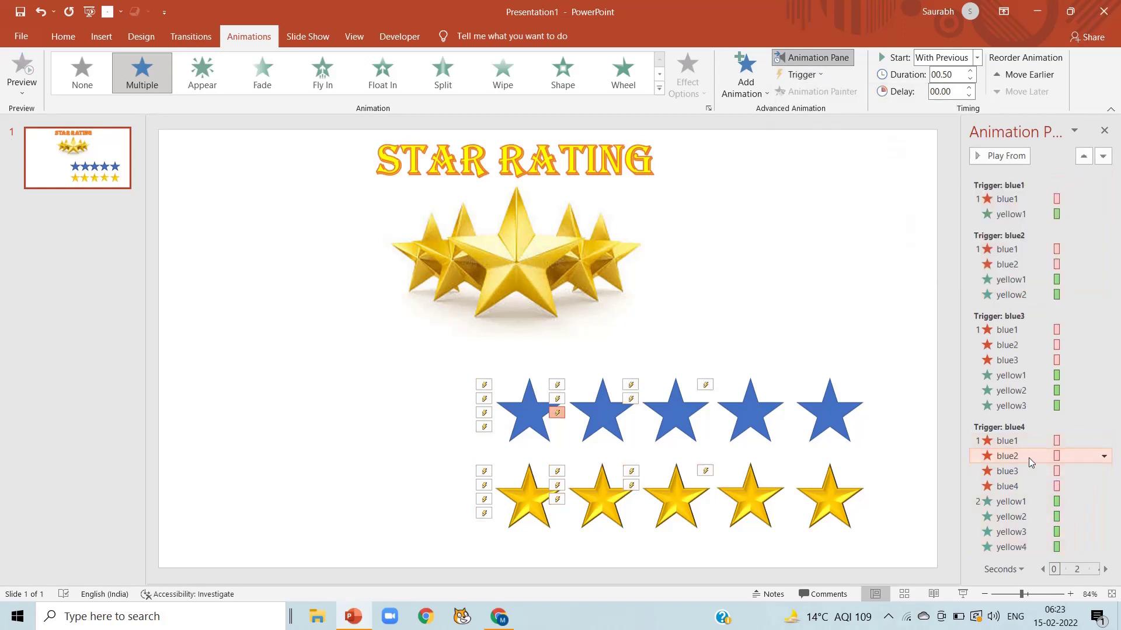
shift+click(1030, 471)
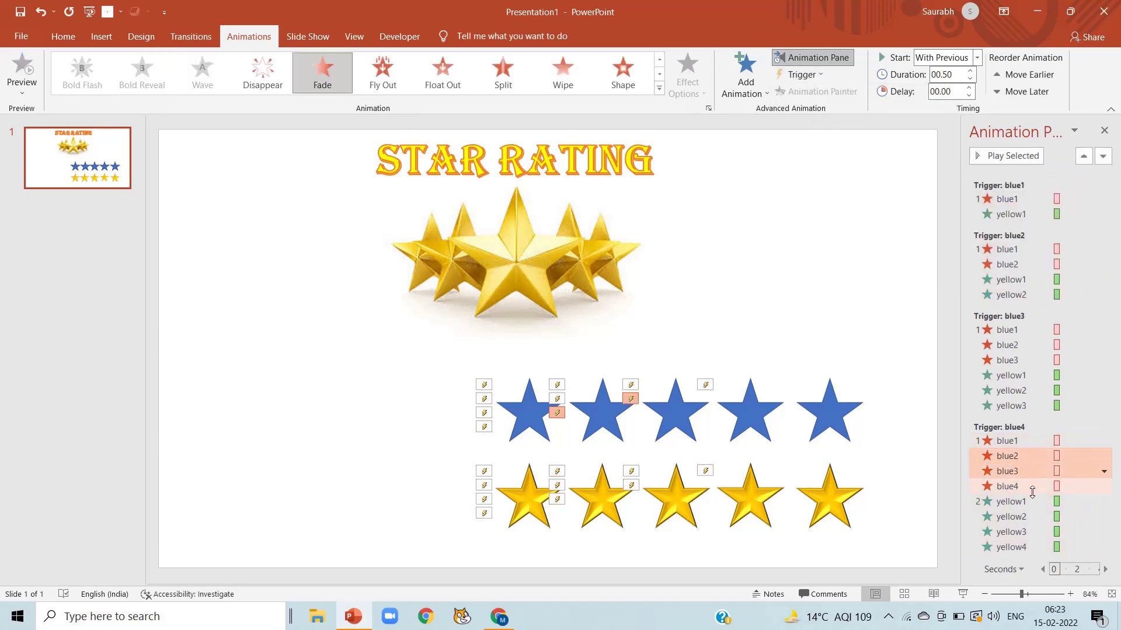
shift+click(1031, 500)
shift+click(1036, 517)
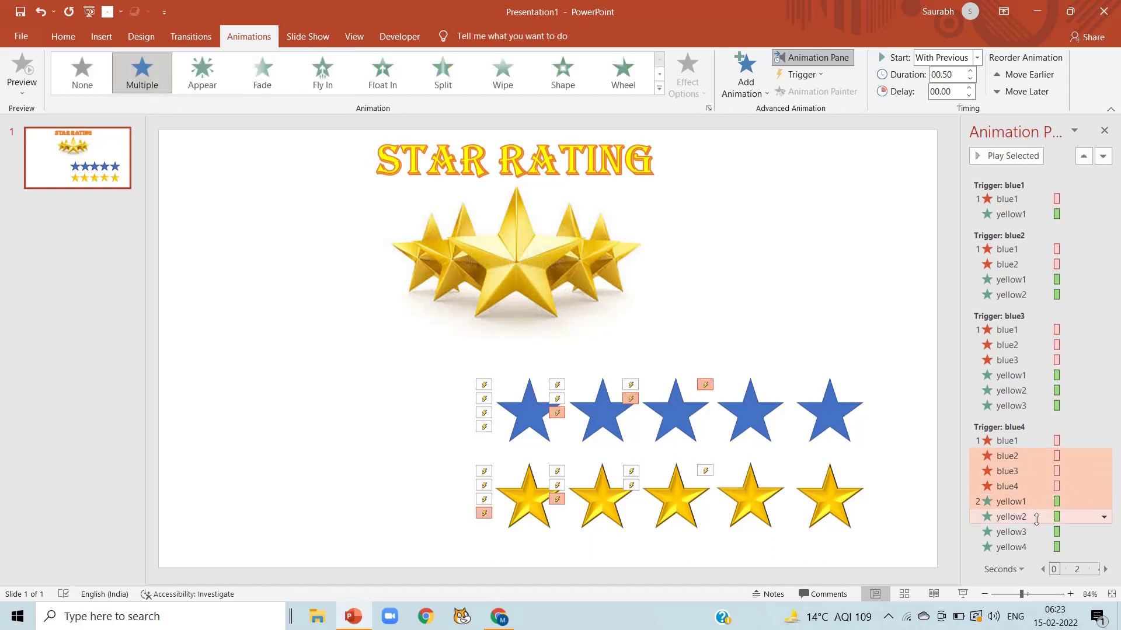
shift+click(1037, 532)
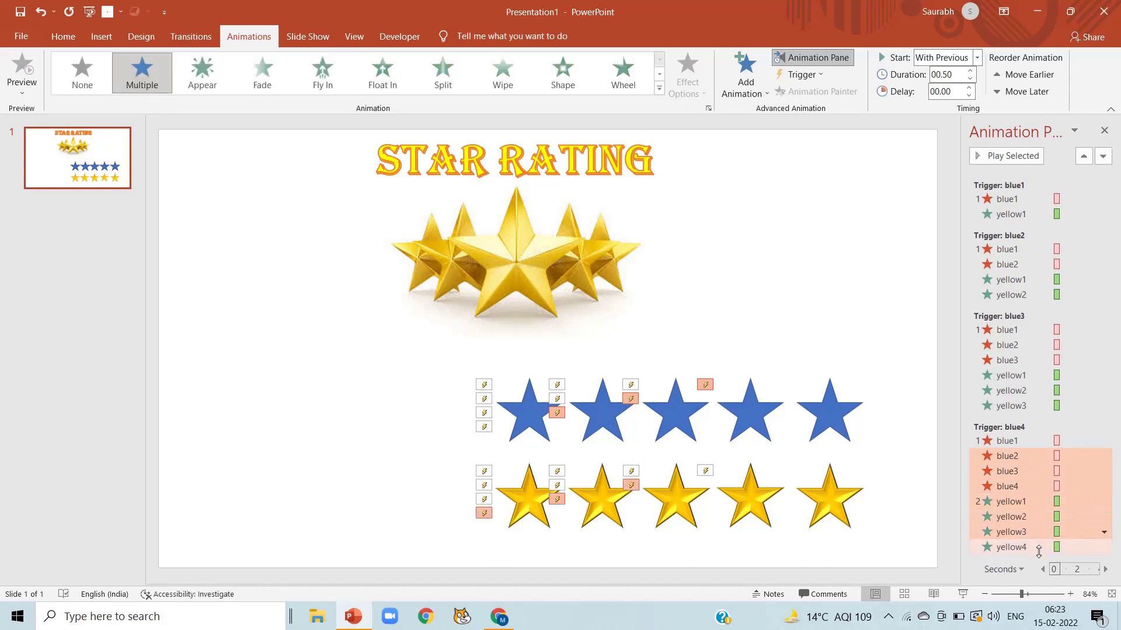